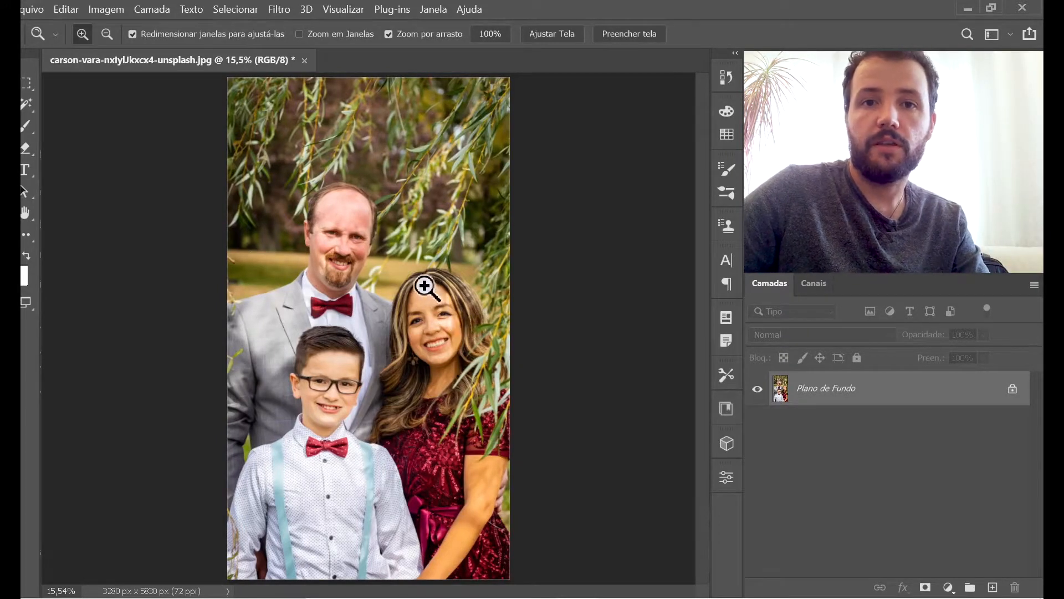
Step: Create a new empty layer above the background photo
{"action": "left_click", "coordinate": [314, 482]}
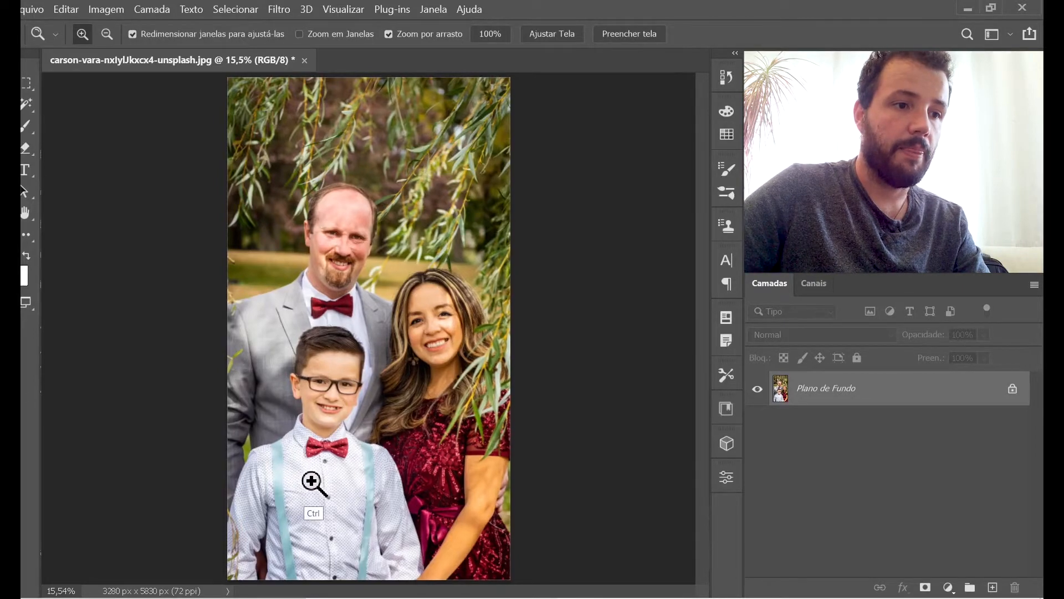
{"action": "left_click", "coordinate": [318, 482]}
{"action": "left_click", "coordinate": [316, 482]}
{"action": "left_click_drag", "start_coordinate": [322, 488], "coordinate": [340, 404]}
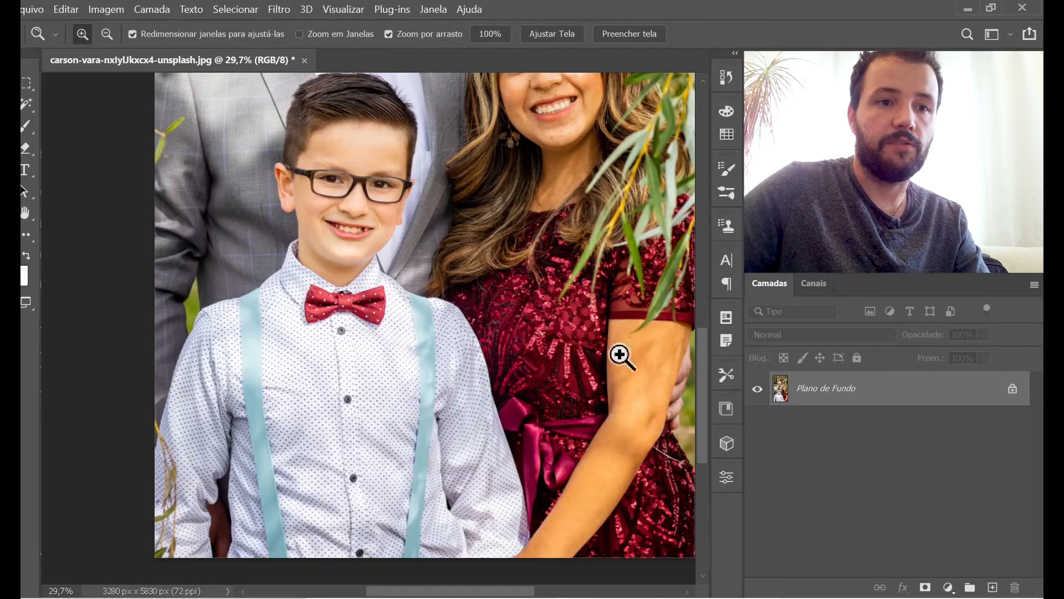
{"action": "key", "text": "v"}
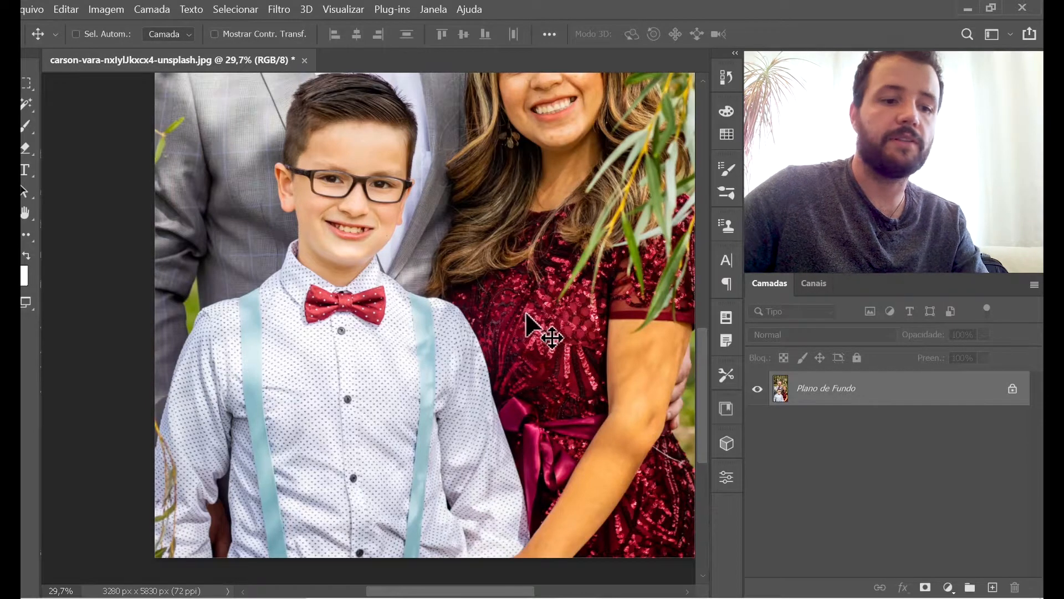
{"action": "key", "text": "ctrl+shift+alt"}
{"action": "key", "text": "ctrl+shift+alt+n"}
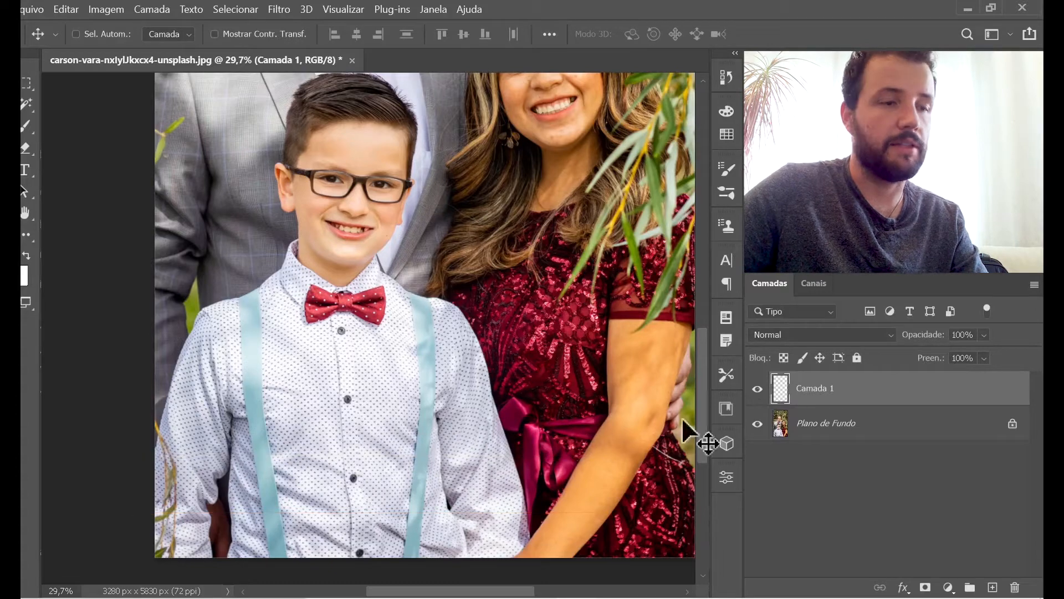
Step: Switch to the Brush tool and use Pen Pressure as the size control in its Shape Dynamics settings
{"action": "left_click", "coordinate": [284, 397], "text": "ctrl"}
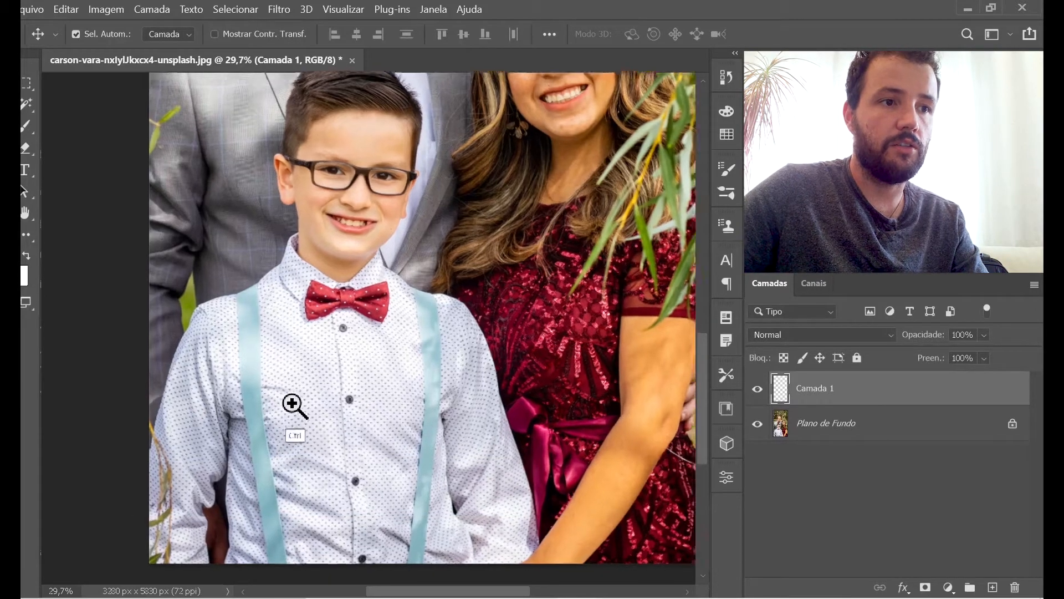
{"action": "left_click_drag", "start_coordinate": [321, 418], "coordinate": [324, 368]}
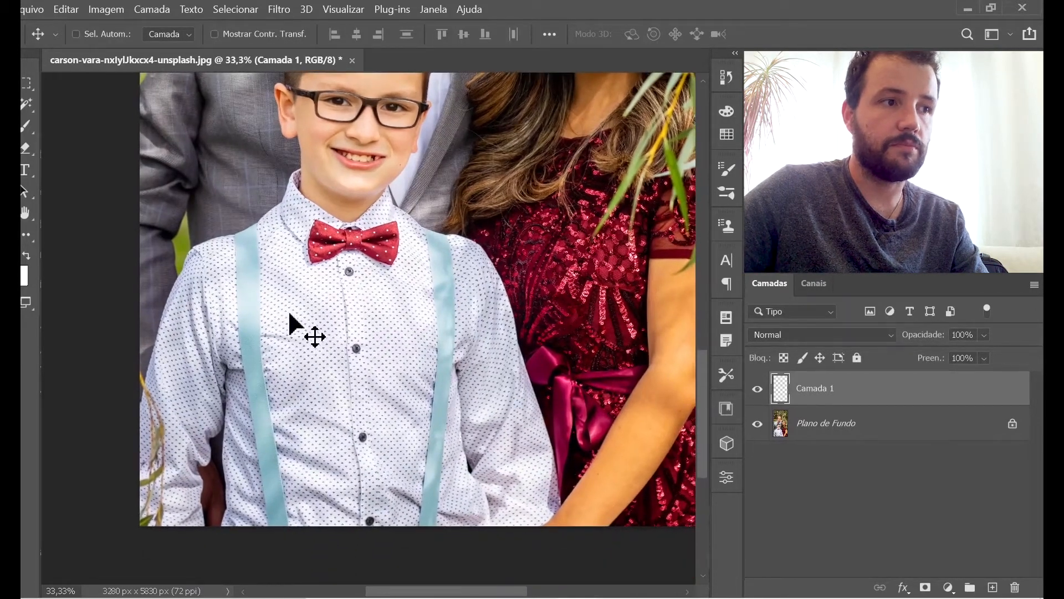
{"action": "key", "text": "b"}
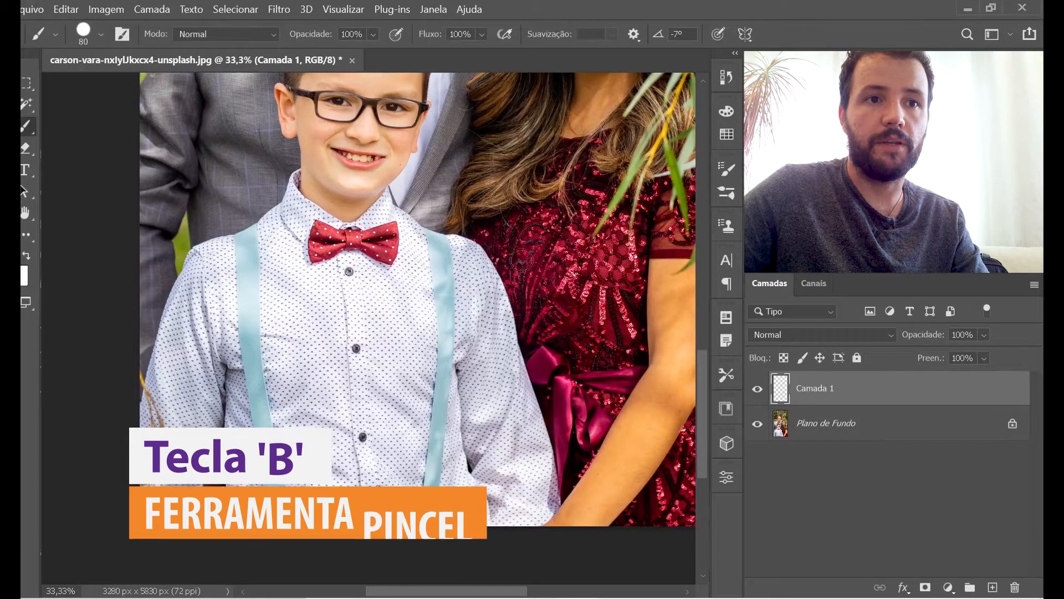
{"action": "left_click", "coordinate": [726, 168]}
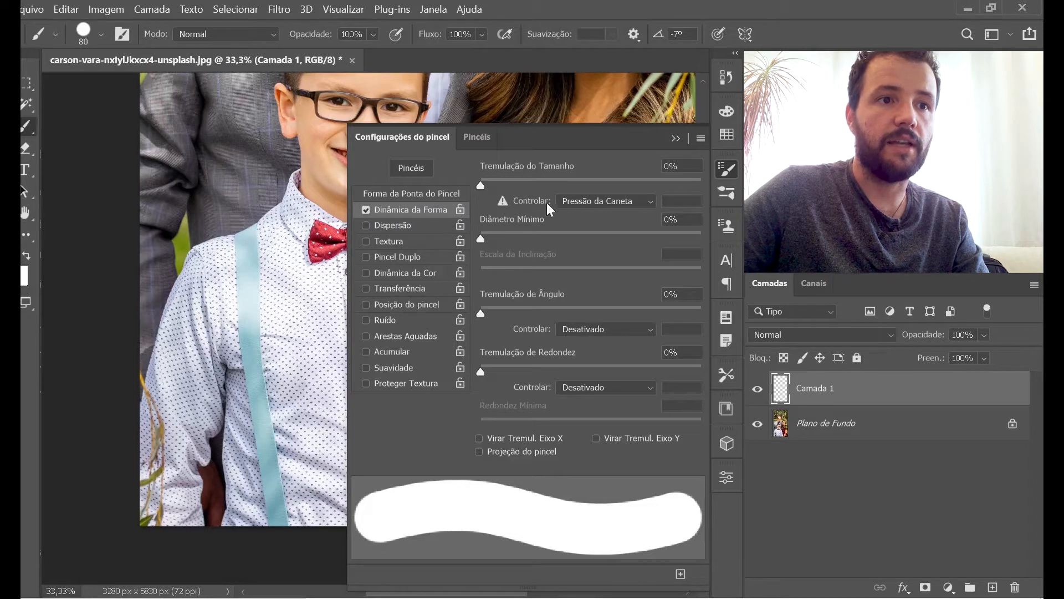
{"action": "left_click", "coordinate": [590, 202]}
{"action": "left_click", "coordinate": [590, 204]}
Step: Paint several pressure-sensitive test strokes over the boy's shirt, and clear them from the layer
{"action": "mouse_move", "coordinate": [206, 280]}
{"action": "left_mouse_down"}
{"action": "mouse_move", "coordinate": [208, 209]}
{"action": "mouse_move", "coordinate": [262, 251]}
{"action": "mouse_move", "coordinate": [282, 370]}
{"action": "left_mouse_up"}
{"action": "mouse_move", "coordinate": [275, 201]}
{"action": "left_mouse_down"}
{"action": "mouse_move", "coordinate": [295, 287]}
{"action": "mouse_move", "coordinate": [256, 360]}
{"action": "left_mouse_up"}
{"action": "left_click_drag", "start_coordinate": [273, 434], "coordinate": [302, 390]}
{"action": "left_click_drag", "start_coordinate": [230, 421], "coordinate": [269, 394]}
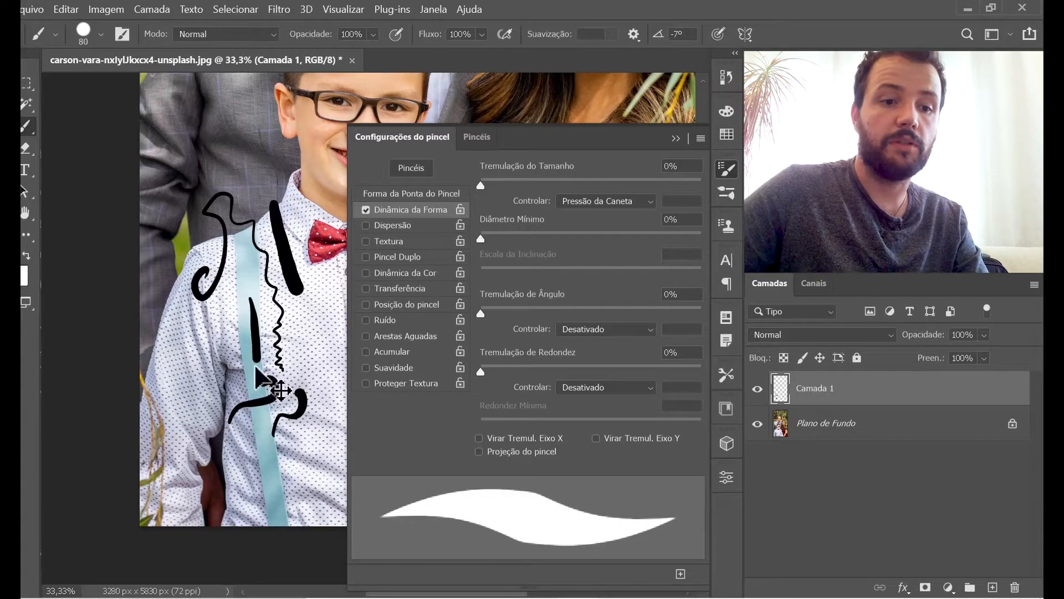
{"action": "key", "text": "ctrl+a"}
{"action": "key", "text": "Delete"}
{"action": "key", "text": "ctrl+d"}
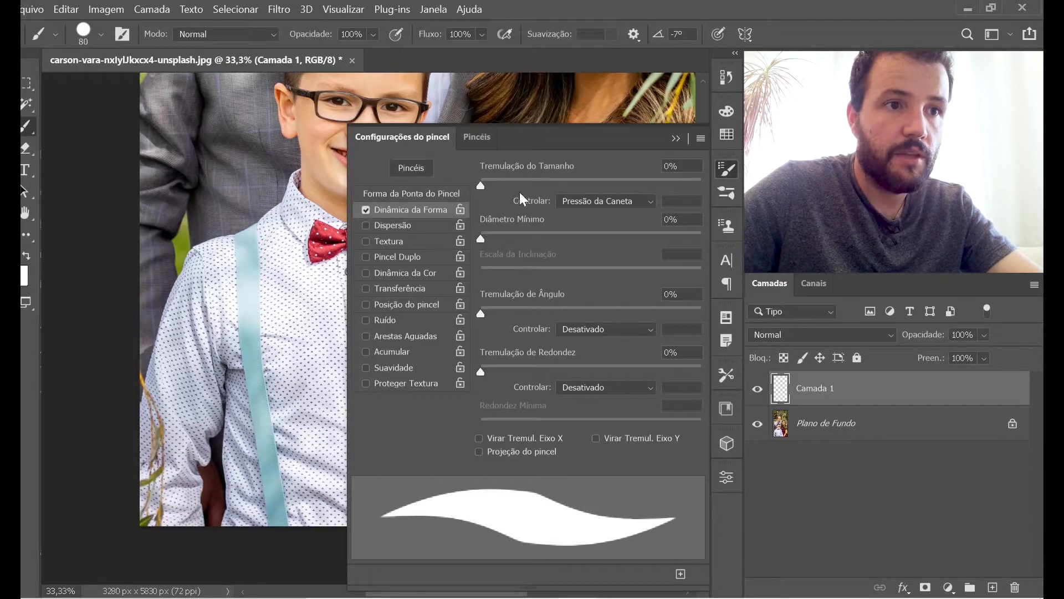
Step: Change the brush's size control to Fade (Atenuar) with 200 steps
{"action": "left_click", "coordinate": [568, 202]}
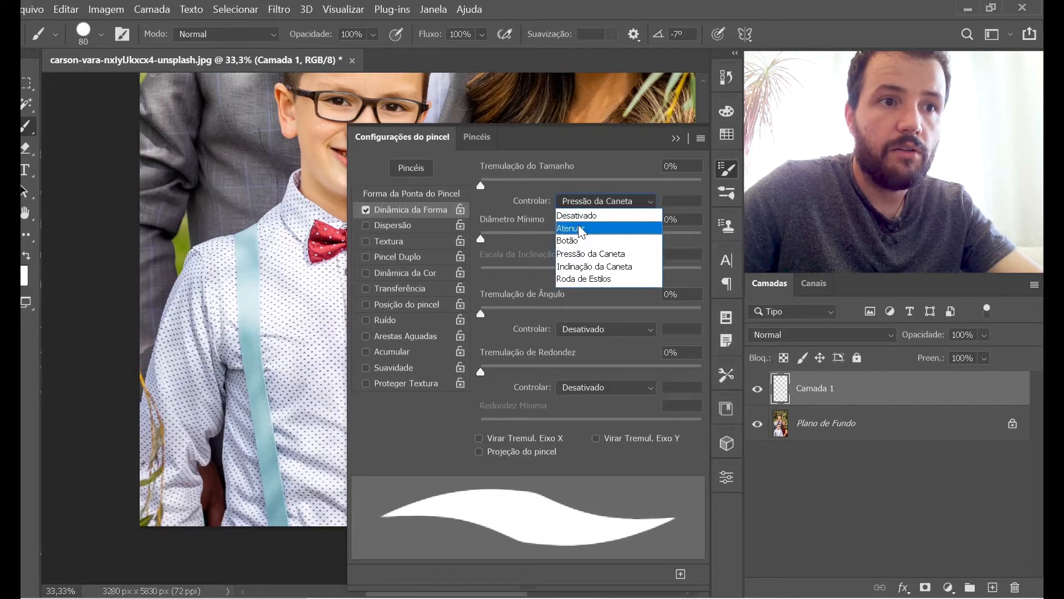
{"action": "left_click", "coordinate": [580, 229]}
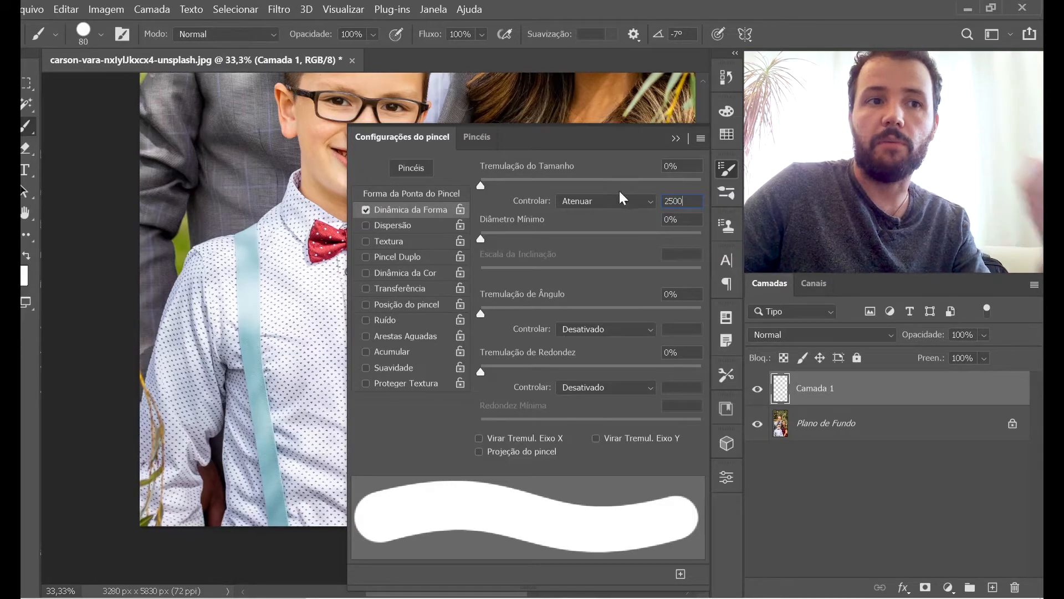
{"action": "type", "text": "200"}
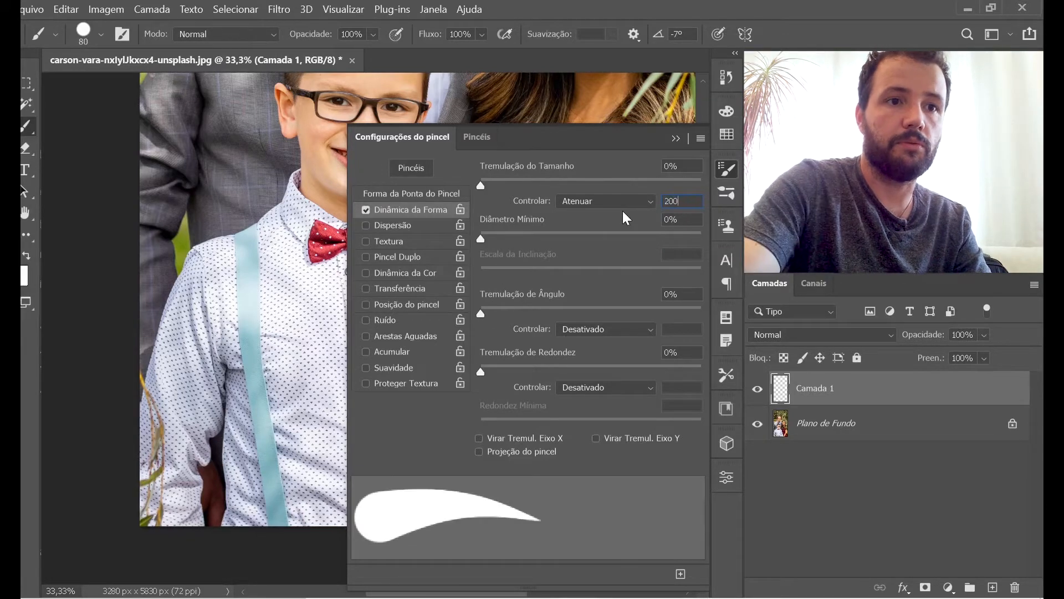
{"action": "key", "text": "Tab"}
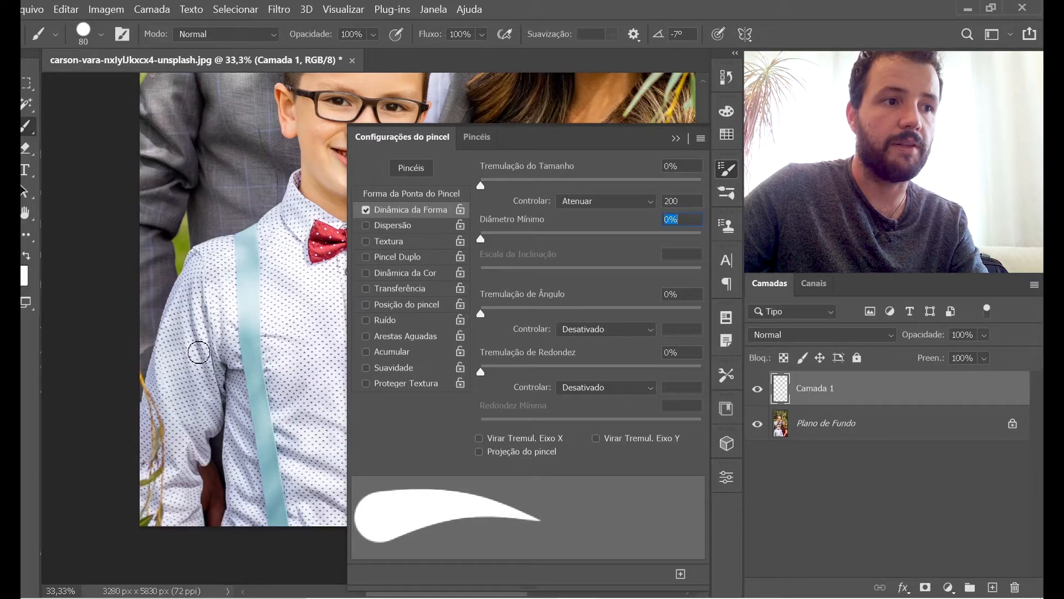
Step: Paint five short tapering test strokes around the boy's shoulder and suspender
{"action": "left_click_drag", "start_coordinate": [200, 253], "coordinate": [248, 173]}
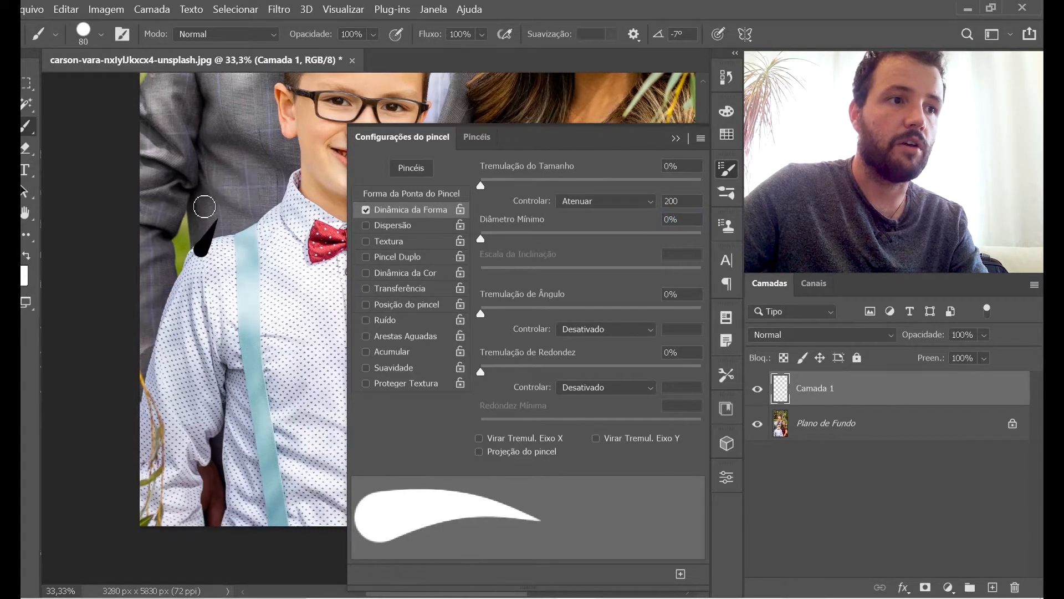
{"action": "left_click_drag", "start_coordinate": [204, 207], "coordinate": [232, 177]}
{"action": "left_click_drag", "start_coordinate": [228, 237], "coordinate": [258, 205]}
{"action": "left_click_drag", "start_coordinate": [258, 289], "coordinate": [277, 256]}
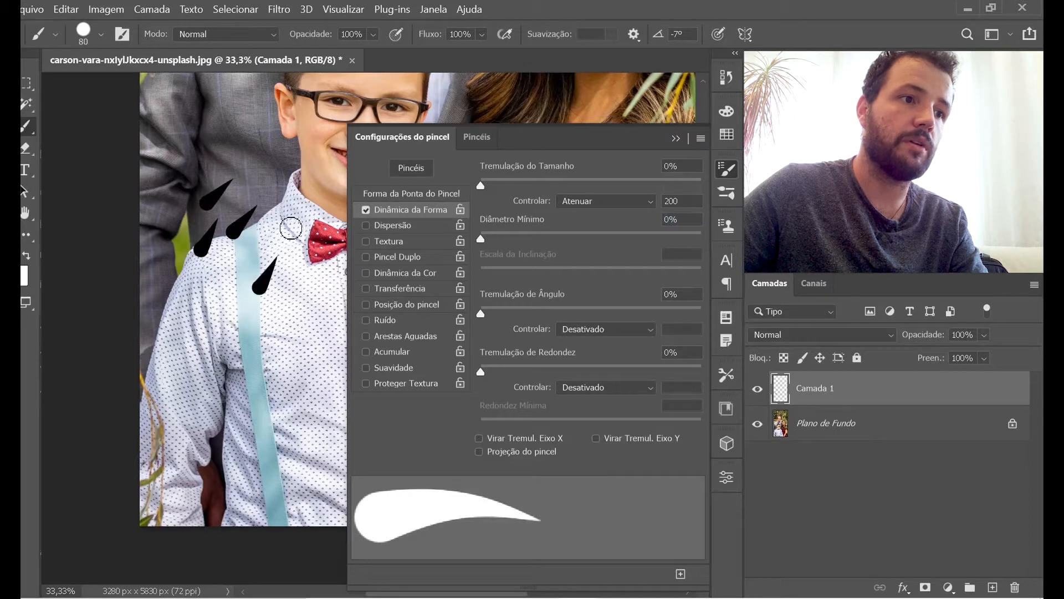
{"action": "left_click_drag", "start_coordinate": [269, 329], "coordinate": [283, 306]}
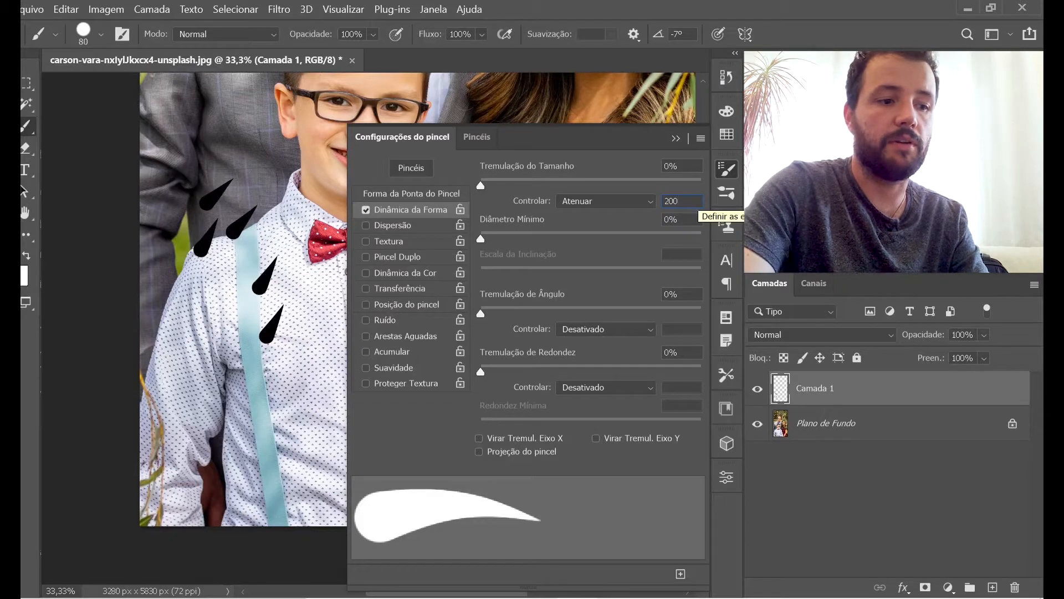
Step: Set the fade length to 3000 and paint a long winding test stroke down the boy's shirt
{"action": "type", "text": "300"}
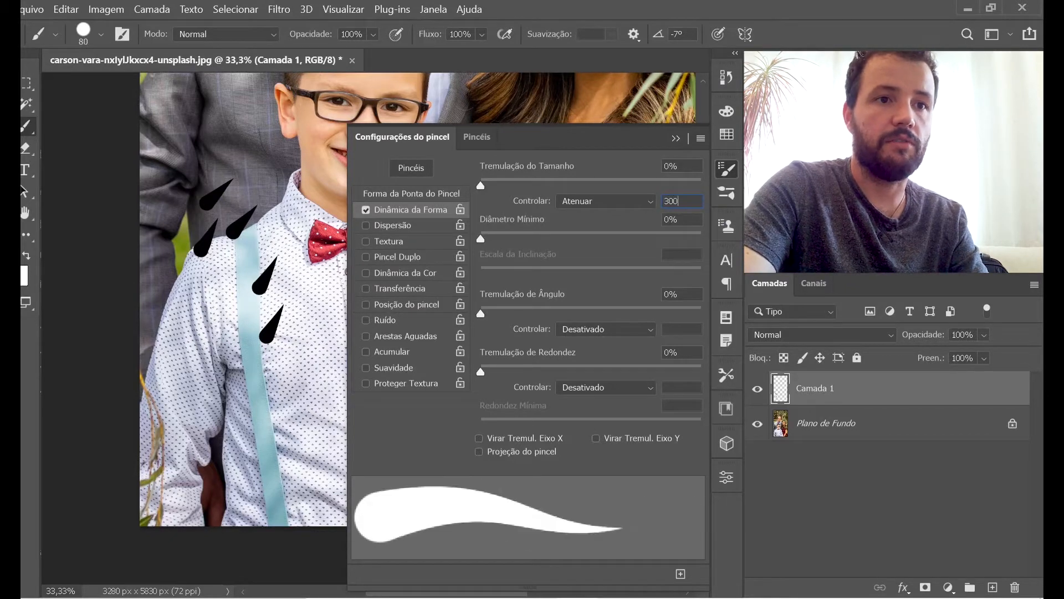
{"action": "type", "text": "0"}
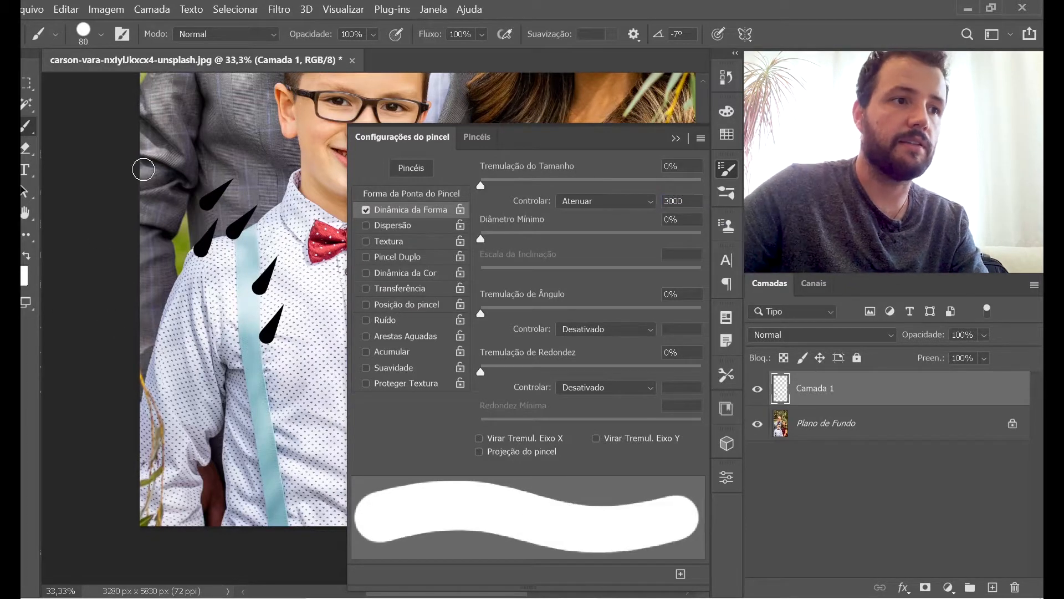
{"action": "mouse_move", "coordinate": [174, 102]}
{"action": "left_mouse_down"}
{"action": "mouse_move", "coordinate": [196, 398]}
{"action": "mouse_move", "coordinate": [221, 428]}
{"action": "mouse_move", "coordinate": [267, 381]}
{"action": "mouse_move", "coordinate": [275, 434]}
{"action": "mouse_move", "coordinate": [304, 391]}
{"action": "left_mouse_up"}
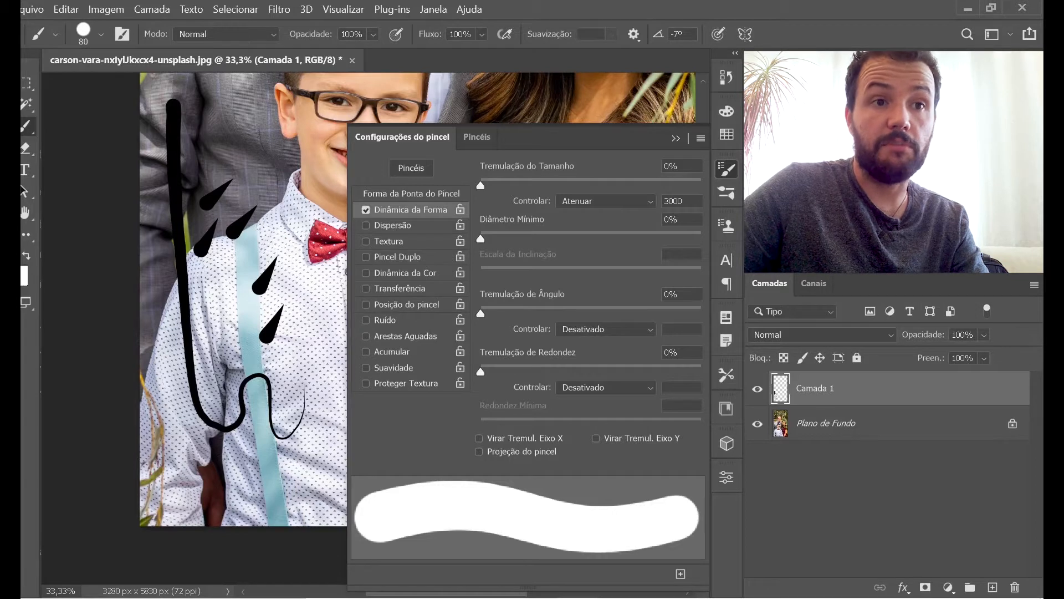
Step: Set the fade length to 2000 and paint long curved test strokes over the boy's shirt
{"action": "left_click_drag", "start_coordinate": [686, 201], "coordinate": [604, 228]}
{"action": "type", "text": "2000"}
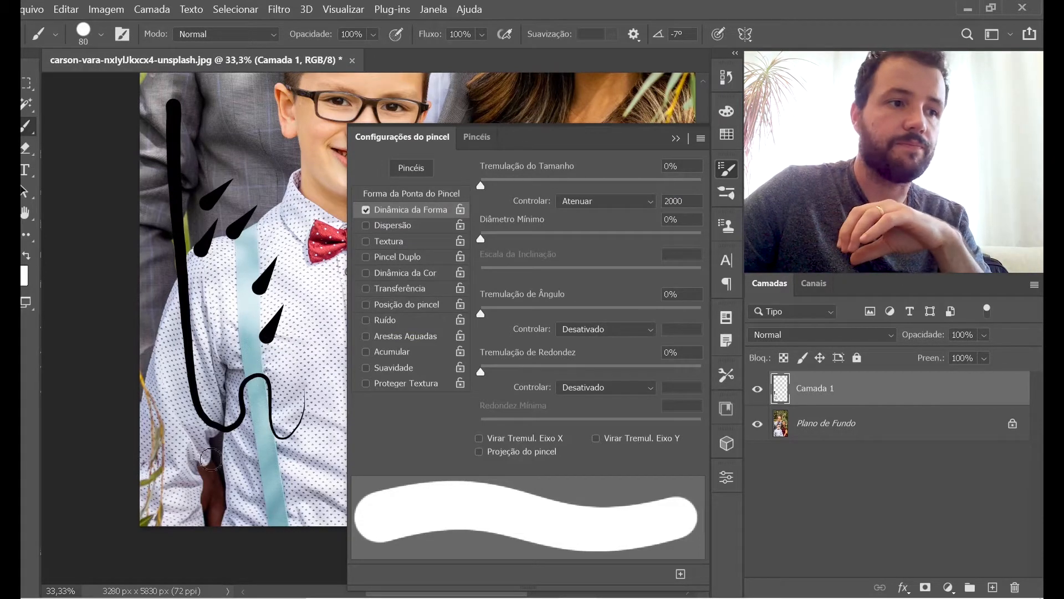
{"action": "mouse_move", "coordinate": [200, 491]}
{"action": "left_mouse_down"}
{"action": "mouse_move", "coordinate": [226, 469]}
{"action": "mouse_move", "coordinate": [286, 463]}
{"action": "mouse_move", "coordinate": [301, 273]}
{"action": "mouse_move", "coordinate": [265, 148]}
{"action": "mouse_move", "coordinate": [299, 298]}
{"action": "mouse_move", "coordinate": [269, 336]}
{"action": "left_mouse_up"}
{"action": "left_click", "coordinate": [229, 285]}
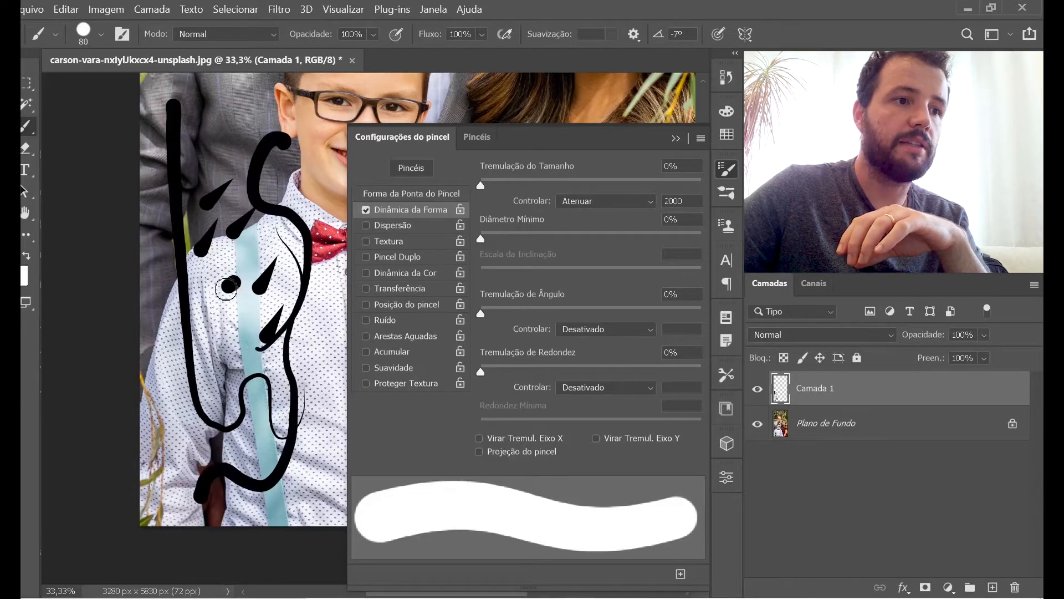
{"action": "mouse_move", "coordinate": [227, 288]}
{"action": "left_mouse_down"}
{"action": "mouse_move", "coordinate": [308, 463]}
{"action": "mouse_move", "coordinate": [326, 408]}
{"action": "left_mouse_up"}
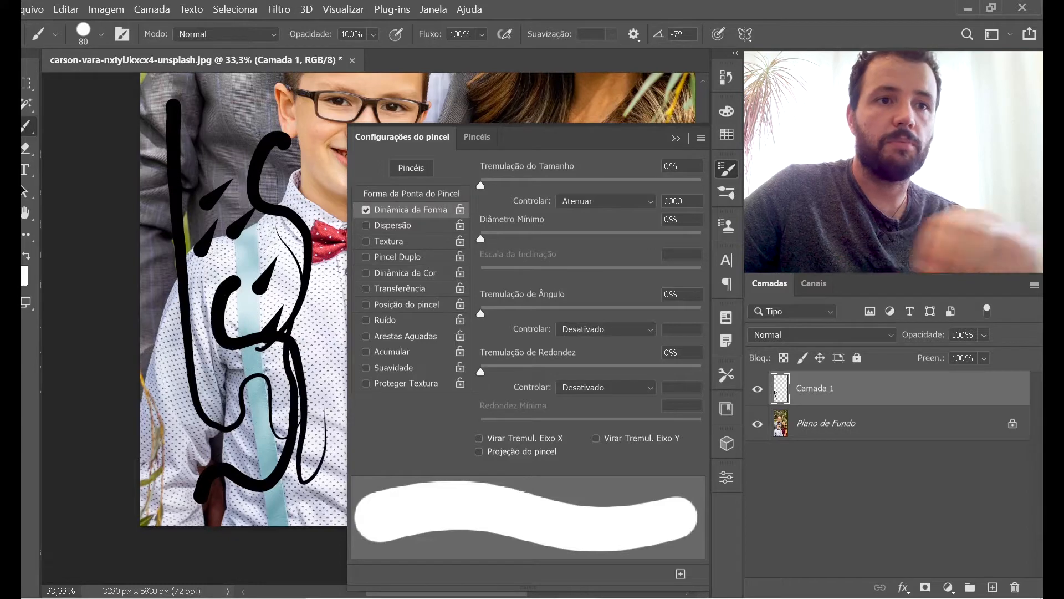
Step: Set the fade length to 1500 and clear all test strokes from the layer
{"action": "left_click", "coordinate": [681, 201]}
{"action": "type", "text": "1500"}
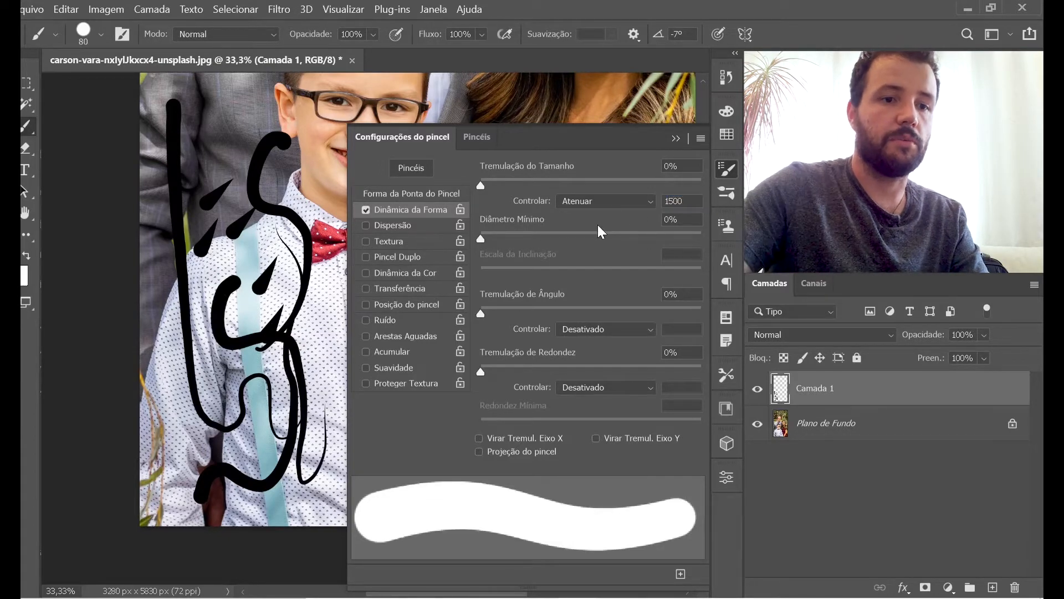
{"action": "key", "text": "ctrl+a"}
{"action": "key", "text": "Delete"}
Step: Paint an S-shaped test stroke over the boy's shoulder with the shorter fade
{"action": "mouse_move", "coordinate": [271, 143]}
{"action": "left_mouse_down"}
{"action": "mouse_move", "coordinate": [206, 167]}
{"action": "mouse_move", "coordinate": [288, 297]}
{"action": "left_mouse_up"}
{"action": "mouse_move", "coordinate": [256, 261]}
{"action": "left_mouse_down"}
{"action": "mouse_move", "coordinate": [248, 262]}
{"action": "mouse_move", "coordinate": [219, 408]}
{"action": "mouse_move", "coordinate": [224, 427]}
{"action": "left_mouse_up"}
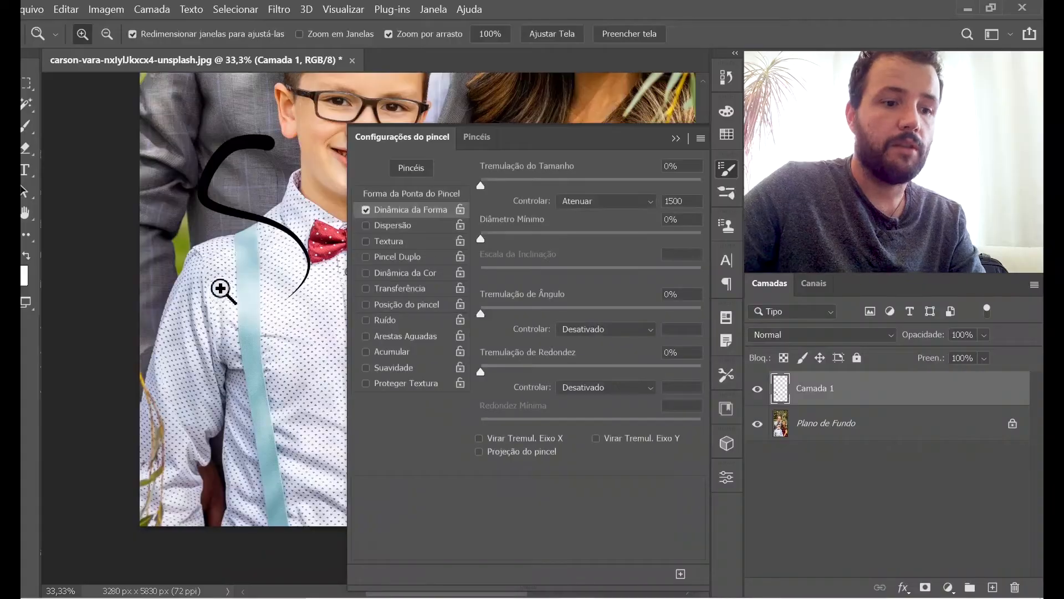
{"action": "key", "text": "b"}
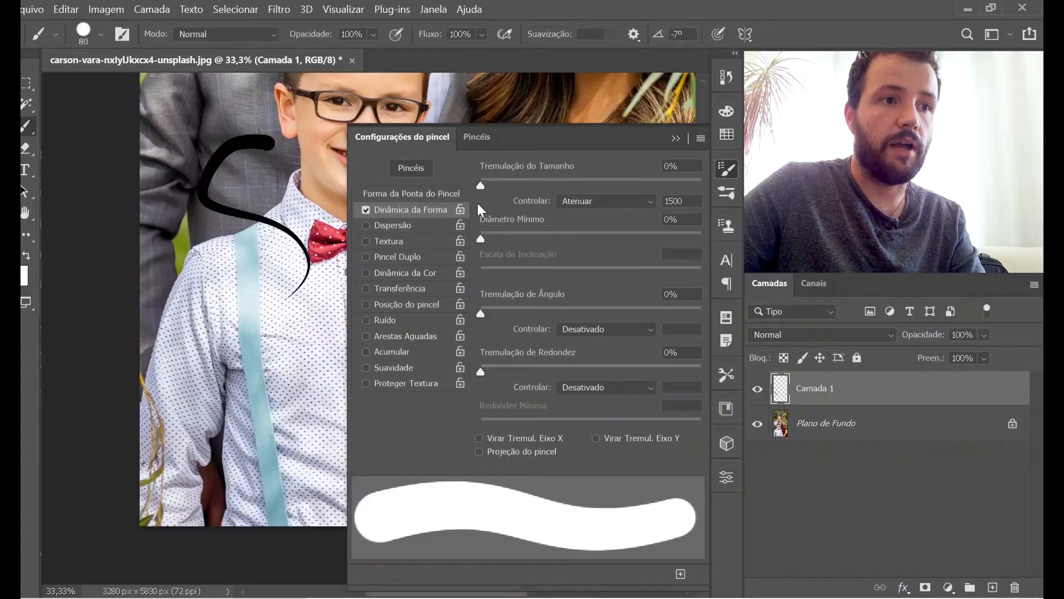
Step: Return the brush's size control to Pen Pressure and clear the test stroke from the layer
{"action": "left_click", "coordinate": [576, 202]}
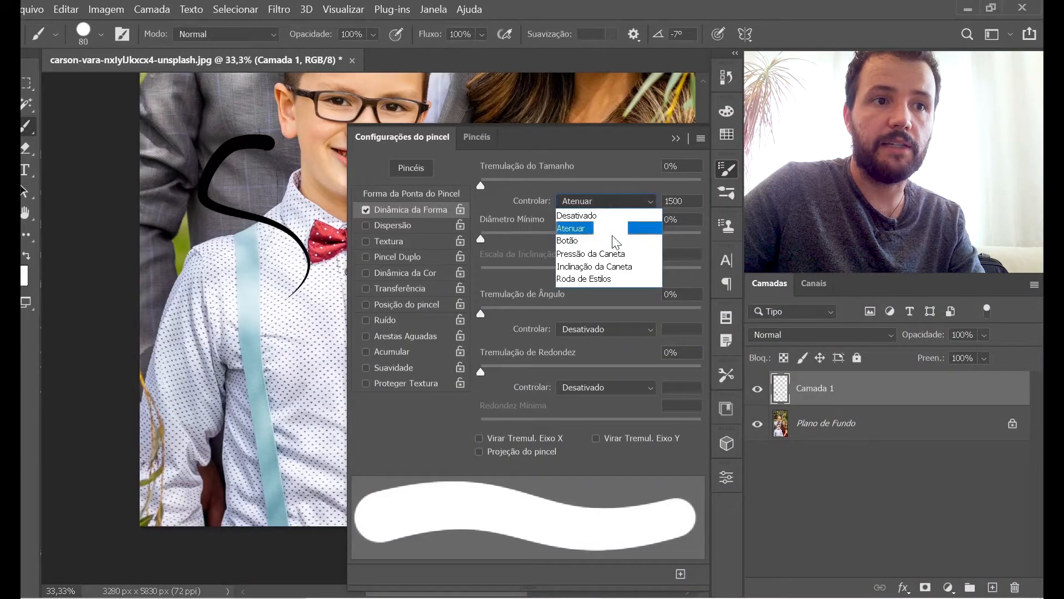
{"action": "left_click", "coordinate": [620, 255]}
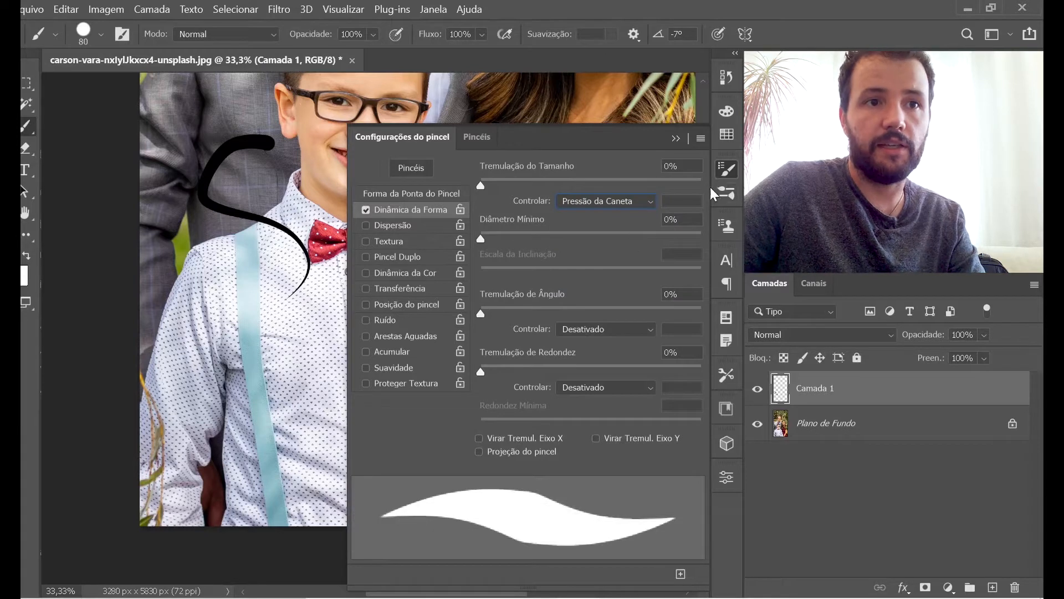
{"action": "key", "text": "ctrl+a"}
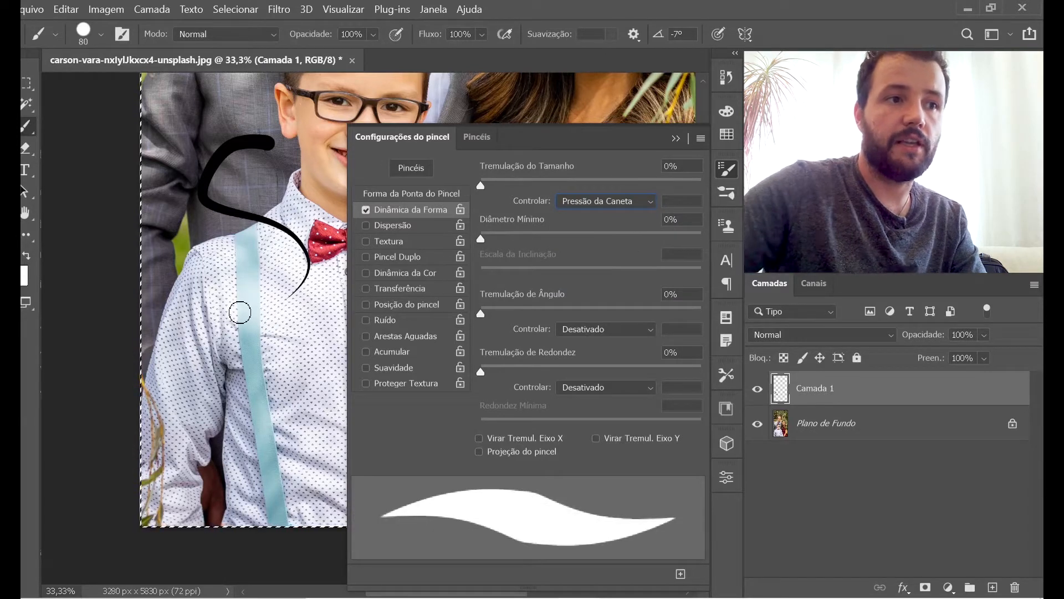
{"action": "key", "text": "Delete"}
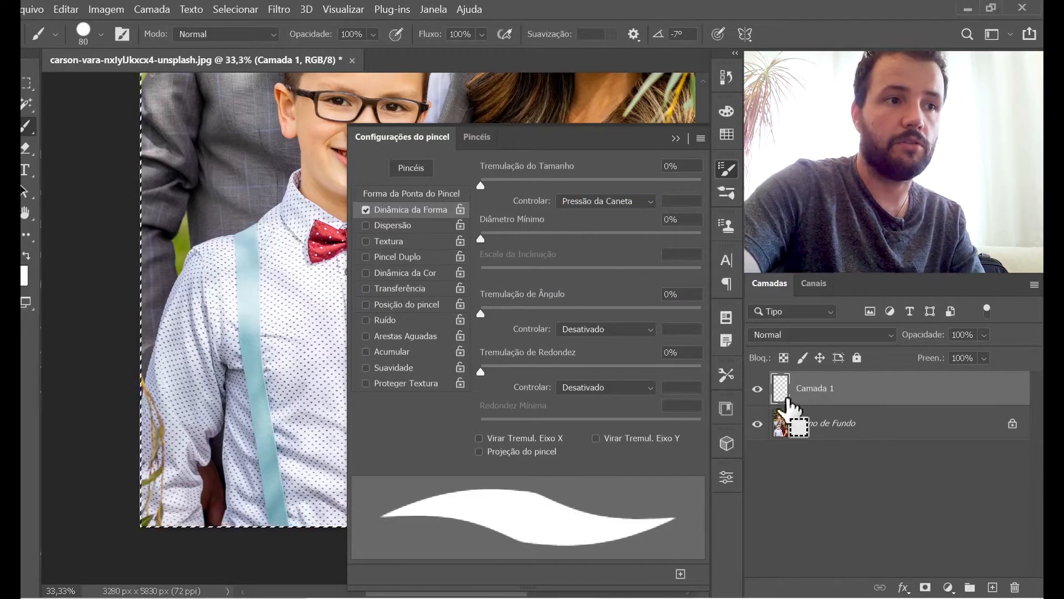
{"action": "key", "text": "ctrl+d"}
{"action": "left_click", "coordinate": [728, 169]}
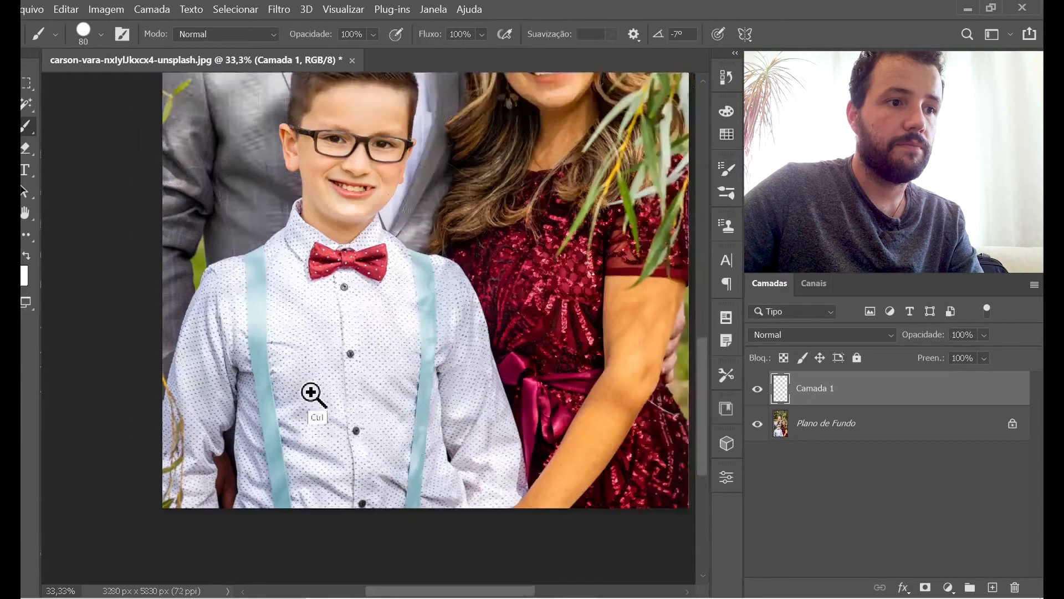
Step: Match the brush size to the width of the boy's suspender strap at 80 px
{"action": "mouse_move", "coordinate": [309, 397]}
{"action": "left_mouse_down"}
{"action": "mouse_move", "coordinate": [370, 317]}
{"action": "mouse_move", "coordinate": [344, 344]}
{"action": "left_mouse_up"}
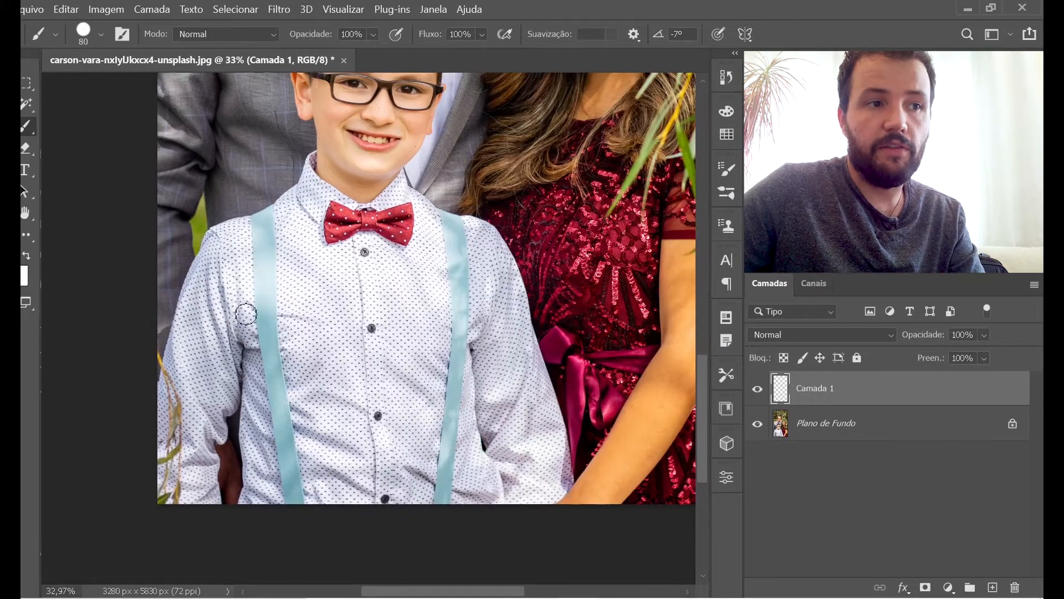
{"action": "mouse_move", "coordinate": [247, 392]}
{"action": "left_mouse_down"}
{"action": "mouse_move", "coordinate": [274, 381]}
{"action": "mouse_move", "coordinate": [277, 392]}
{"action": "left_mouse_up"}
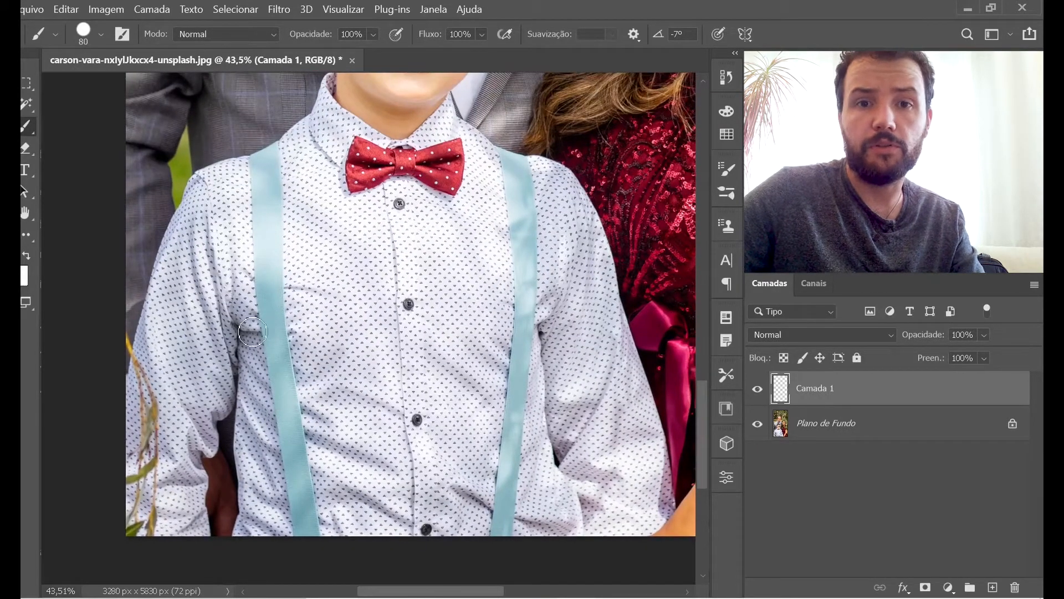
{"action": "key", "text": "bracketleft"}
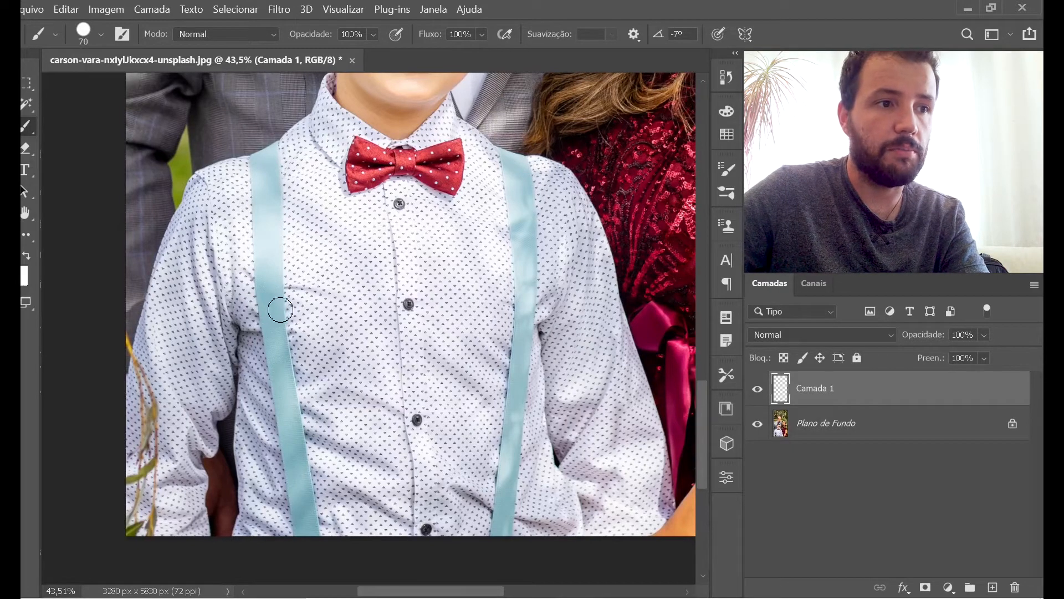
{"action": "key", "text": "bracketright"}
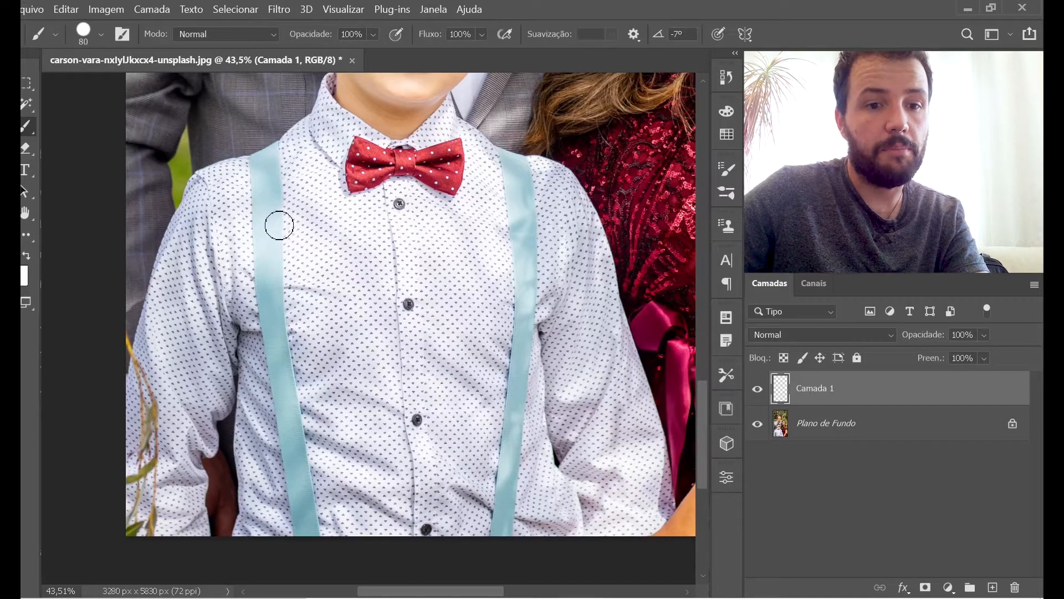
Step: Try the brush at 60 px and at 175 px over the suspender strap
{"action": "key", "text": "bracketleft"}
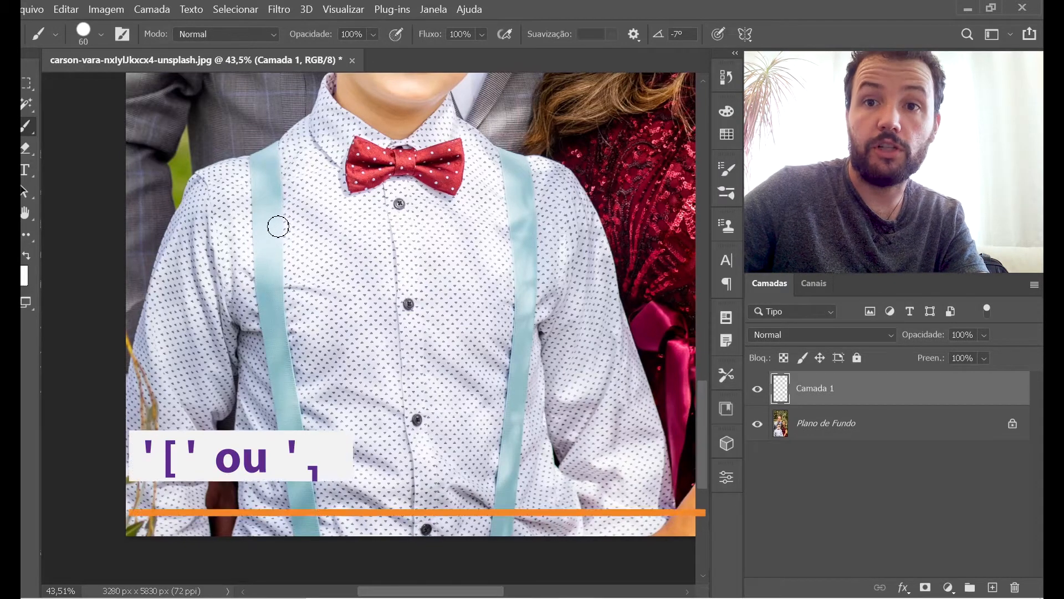
{"action": "key", "text": "bracketright"}
{"action": "key", "text": "bracketright"}
{"action": "key", "text": "bracketright"}
{"action": "key", "text": "bracketright"}
{"action": "key", "text": "bracketright"}
{"action": "key", "text": "bracketright"}
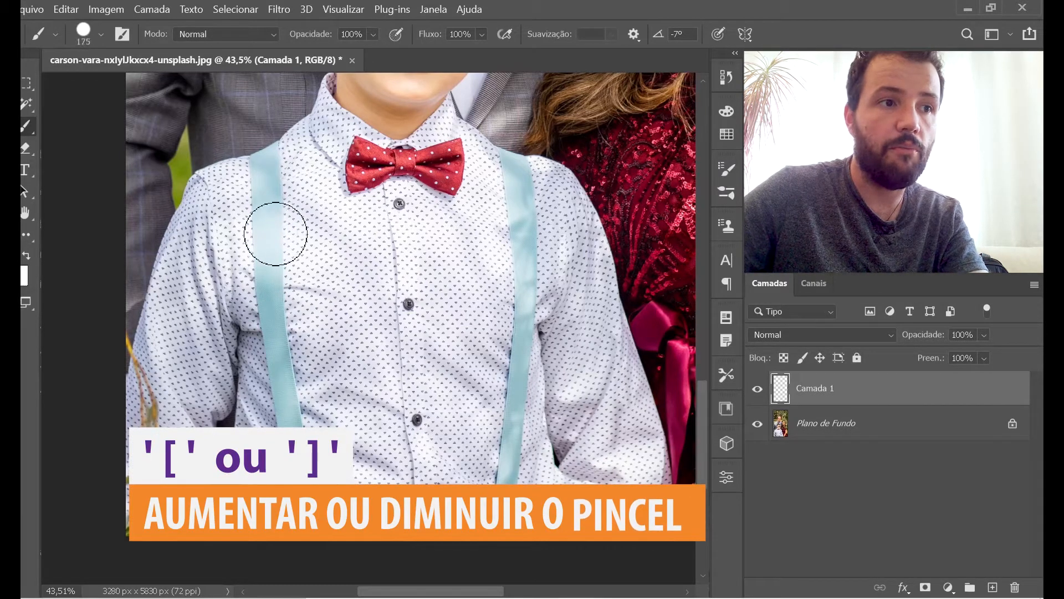
Step: Reduce the brush size to 50 px for tracing the shirt outlines
{"action": "key", "text": "bracketleft"}
{"action": "key", "text": "bracketleft"}
{"action": "key", "text": "bracketleft"}
{"action": "key", "text": "bracketleft"}
{"action": "key", "text": "bracketleft"}
{"action": "key", "text": "bracketleft"}
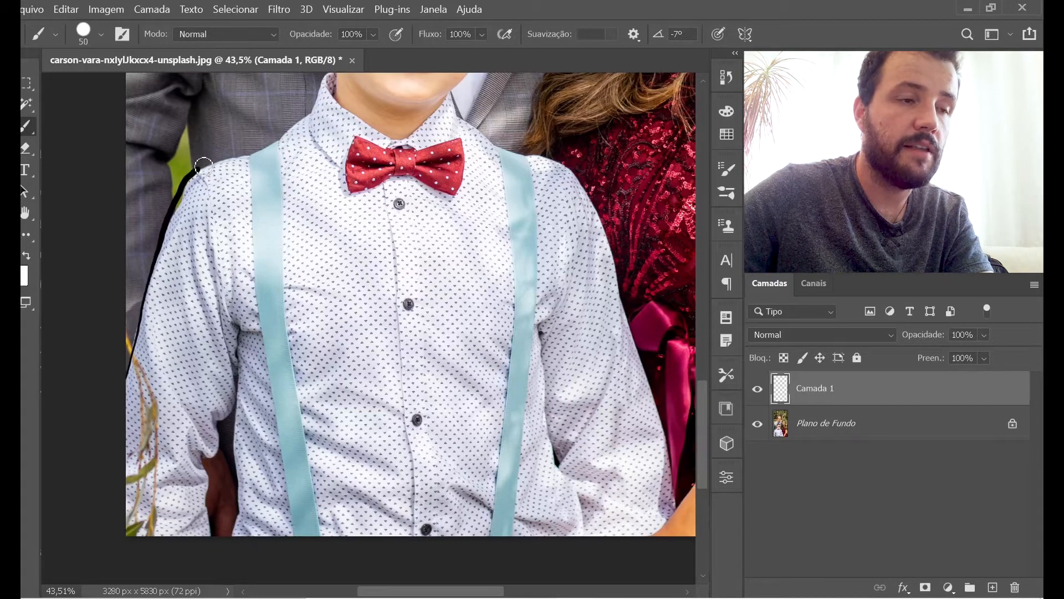
Step: Trace black outlines along the boy's shoulder, sleeve, inner-arm gap and the edges of the suspender on the photo's left
{"action": "mouse_move", "coordinate": [204, 166]}
{"action": "left_mouse_down"}
{"action": "mouse_move", "coordinate": [280, 137]}
{"action": "mouse_move", "coordinate": [276, 427]}
{"action": "left_mouse_up"}
{"action": "left_click_drag", "start_coordinate": [282, 275], "coordinate": [320, 535]}
{"action": "mouse_move", "coordinate": [233, 325]}
{"action": "left_mouse_down"}
{"action": "mouse_move", "coordinate": [235, 536]}
{"action": "mouse_move", "coordinate": [205, 456]}
{"action": "mouse_move", "coordinate": [221, 423]}
{"action": "left_mouse_up"}
{"action": "left_click_drag", "start_coordinate": [540, 326], "coordinate": [581, 536]}
{"action": "mouse_move", "coordinate": [280, 137]}
{"action": "left_mouse_down"}
{"action": "mouse_move", "coordinate": [313, 111]}
{"action": "mouse_move", "coordinate": [338, 253]}
{"action": "left_mouse_up"}
Step: Outline the shirt collar, the bow tie and the tie's central knot in black
{"action": "scroll", "coordinate": [349, 187], "scroll_direction": "up", "scroll_amount": 5}
{"action": "left_click_drag", "start_coordinate": [319, 101], "coordinate": [505, 137]}
{"action": "left_click_drag", "start_coordinate": [422, 219], "coordinate": [423, 260]}
{"action": "left_click_drag", "start_coordinate": [456, 221], "coordinate": [459, 261]}
{"action": "left_click_drag", "start_coordinate": [460, 260], "coordinate": [207, 216]}
Step: Outline the suspender and sleeve on the woman's side down to the lower edge of the photo
{"action": "mouse_move", "coordinate": [355, 473]}
{"action": "left_mouse_down"}
{"action": "mouse_move", "coordinate": [418, 155]}
{"action": "mouse_move", "coordinate": [387, 465]}
{"action": "left_mouse_up"}
{"action": "left_click_drag", "start_coordinate": [387, 167], "coordinate": [327, 546]}
{"action": "left_click_drag", "start_coordinate": [499, 498], "coordinate": [350, 110]}
{"action": "left_click_drag", "start_coordinate": [435, 244], "coordinate": [443, 478]}
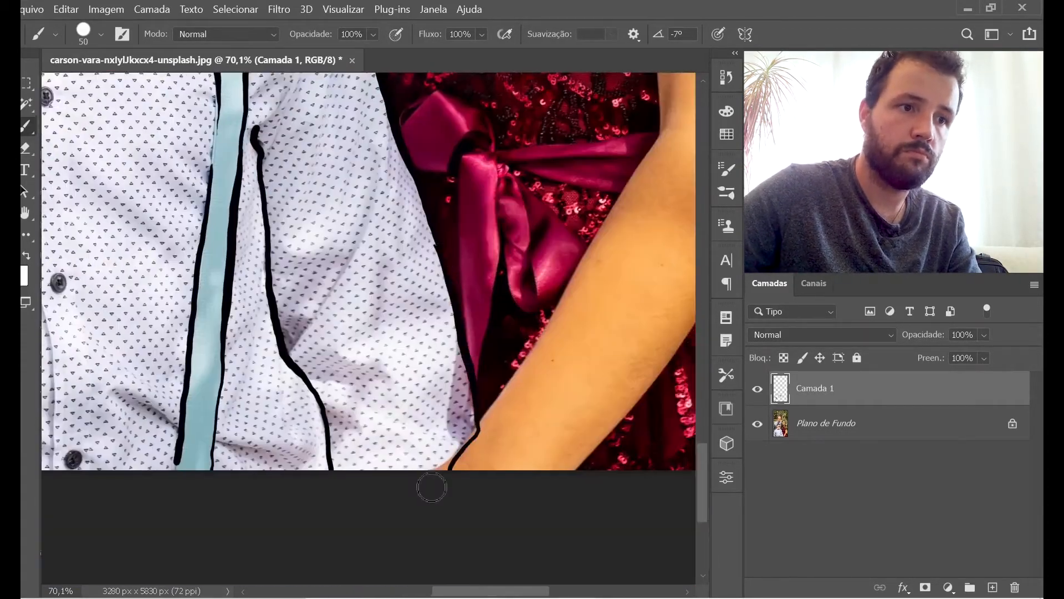
{"action": "scroll", "coordinate": [431, 487], "scroll_direction": "down", "scroll_amount": 5}
{"action": "left_click_drag", "start_coordinate": [368, 285], "coordinate": [386, 280]}
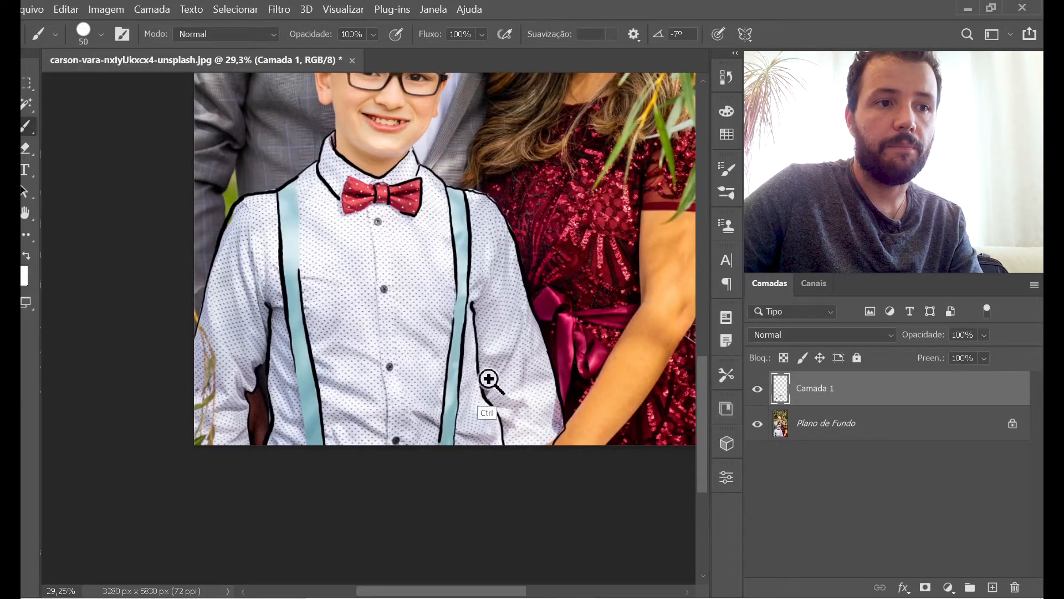
Step: Add black crease lines at the elbow and armpit of the sleeve beside the woman's dress
{"action": "left_click_drag", "start_coordinate": [487, 381], "coordinate": [547, 331]}
{"action": "mouse_move", "coordinate": [499, 380]}
{"action": "left_mouse_down"}
{"action": "mouse_move", "coordinate": [434, 385]}
{"action": "mouse_move", "coordinate": [418, 407]}
{"action": "mouse_move", "coordinate": [465, 333]}
{"action": "left_mouse_up"}
{"action": "left_click_drag", "start_coordinate": [405, 411], "coordinate": [423, 394]}
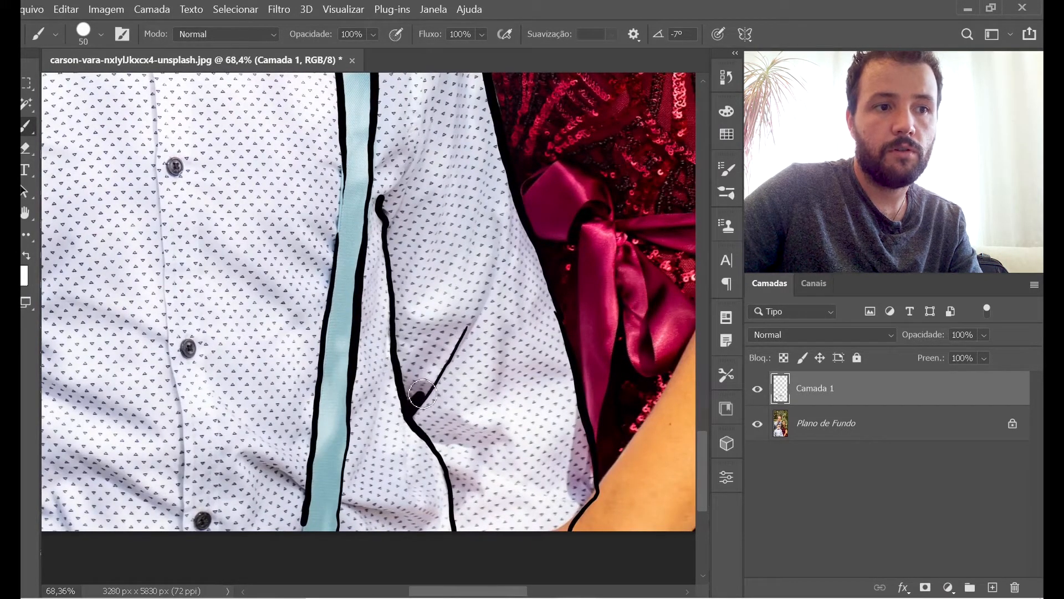
{"action": "key", "text": "space"}
{"action": "left_click_drag", "start_coordinate": [372, 273], "coordinate": [442, 310]}
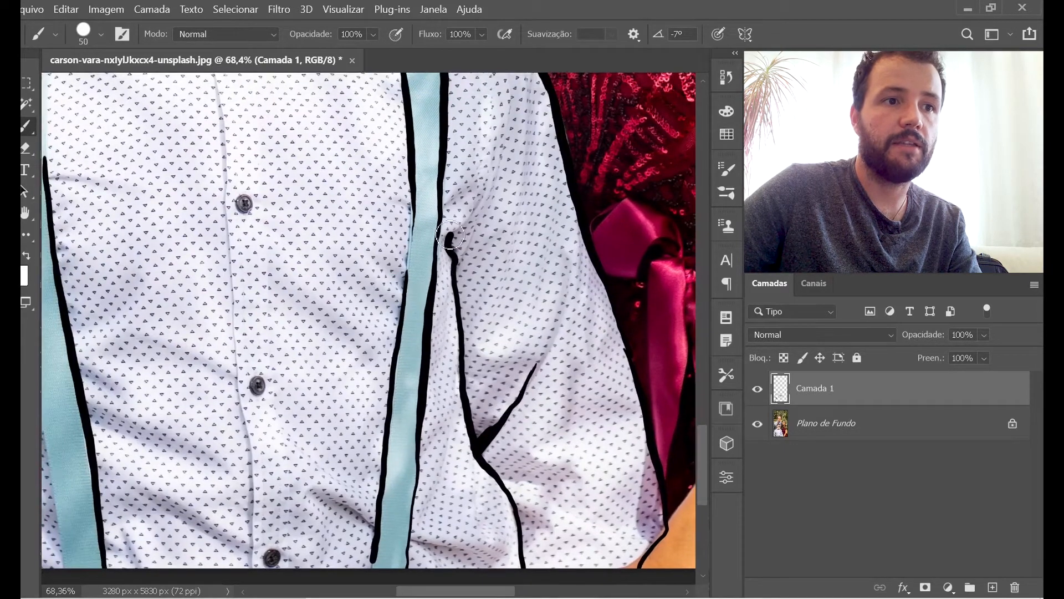
{"action": "left_click_drag", "start_coordinate": [461, 259], "coordinate": [469, 209]}
Step: Draw the shirt folds beside the lower end of the suspender on the woman's side, redoing the first stroke
{"action": "key", "text": "space"}
{"action": "left_click_drag", "start_coordinate": [377, 458], "coordinate": [451, 285]}
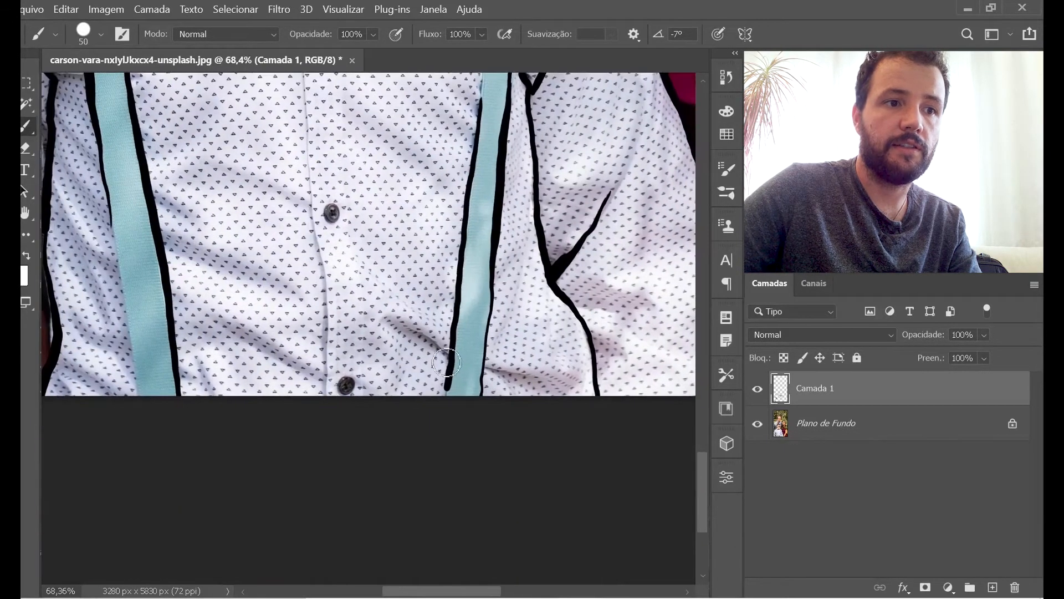
{"action": "key", "text": "ctrl+z"}
{"action": "mouse_move", "coordinate": [445, 386]}
{"action": "left_mouse_down"}
{"action": "mouse_move", "coordinate": [403, 334]}
{"action": "mouse_move", "coordinate": [573, 375]}
{"action": "left_mouse_up"}
Step: Add tapered fold lines at the armpit and elbow of the sleeve on the photo's left
{"action": "key", "text": "space"}
{"action": "left_click_drag", "start_coordinate": [331, 176], "coordinate": [411, 358]}
{"action": "left_click_drag", "start_coordinate": [348, 284], "coordinate": [383, 293]}
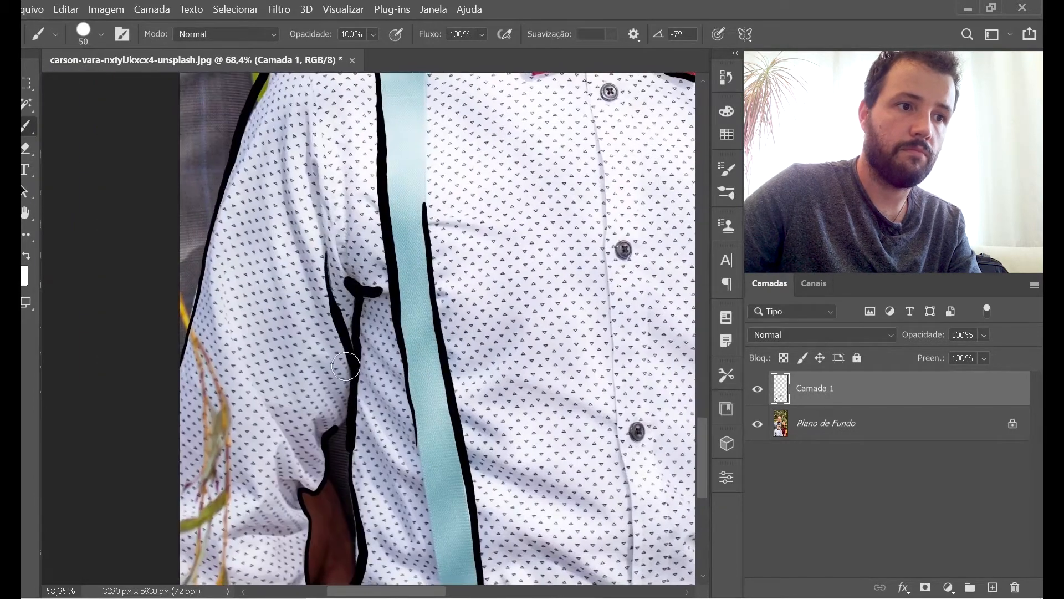
{"action": "scroll", "coordinate": [309, 572], "scroll_direction": "down", "scroll_amount": 5}
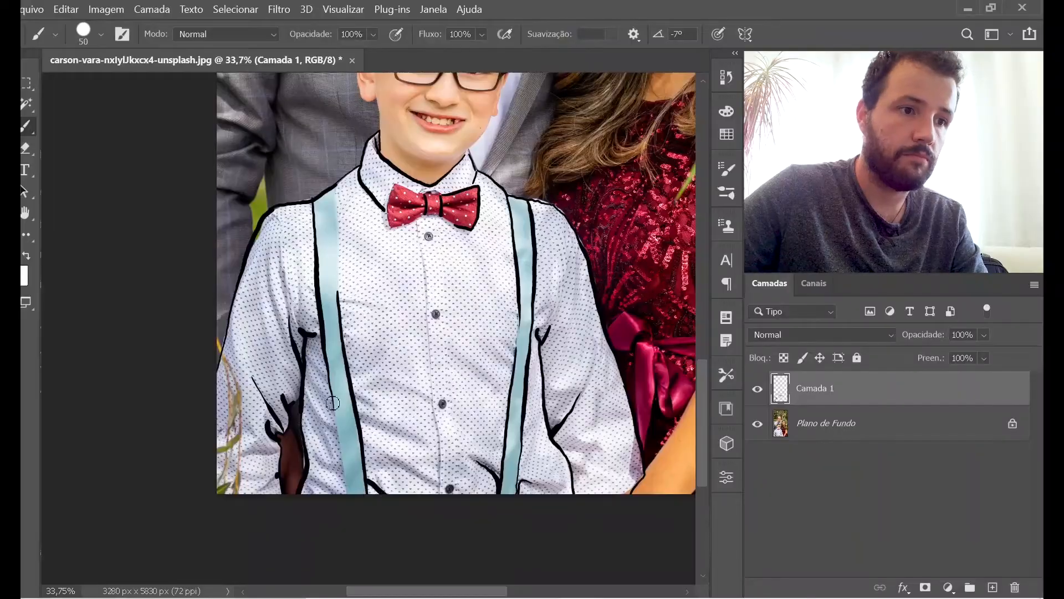
{"action": "scroll", "coordinate": [446, 269], "scroll_direction": "up", "scroll_amount": 3}
{"action": "scroll", "coordinate": [423, 380], "scroll_direction": "down", "scroll_amount": 3}
Step: Draw the shirt's central placket line and fill the buttons with solid black dots
{"action": "left_click_drag", "start_coordinate": [431, 380], "coordinate": [433, 462]}
{"action": "left_click", "coordinate": [435, 323]}
{"action": "left_click_drag", "start_coordinate": [440, 269], "coordinate": [459, 388]}
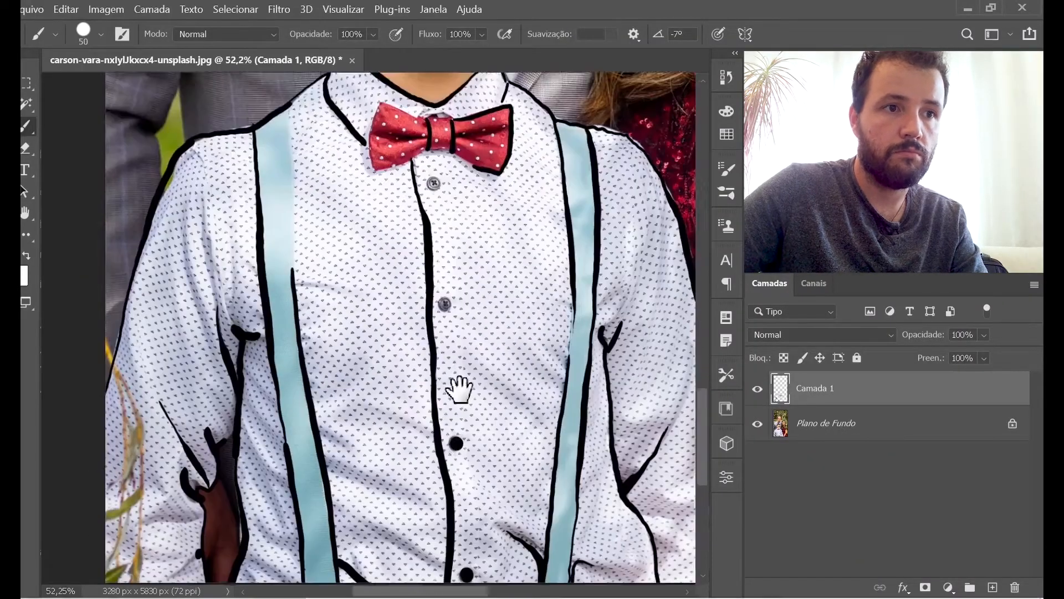
{"action": "left_click", "coordinate": [447, 333]}
{"action": "left_click", "coordinate": [435, 205]}
Step: Draw the fold marks inside both bow tie wings and complete the tie's outer outline
{"action": "left_click_drag", "start_coordinate": [410, 150], "coordinate": [444, 150]}
{"action": "left_click_drag", "start_coordinate": [500, 157], "coordinate": [574, 149]}
{"action": "left_click_drag", "start_coordinate": [374, 156], "coordinate": [438, 163]}
{"action": "left_click_drag", "start_coordinate": [360, 136], "coordinate": [355, 216]}
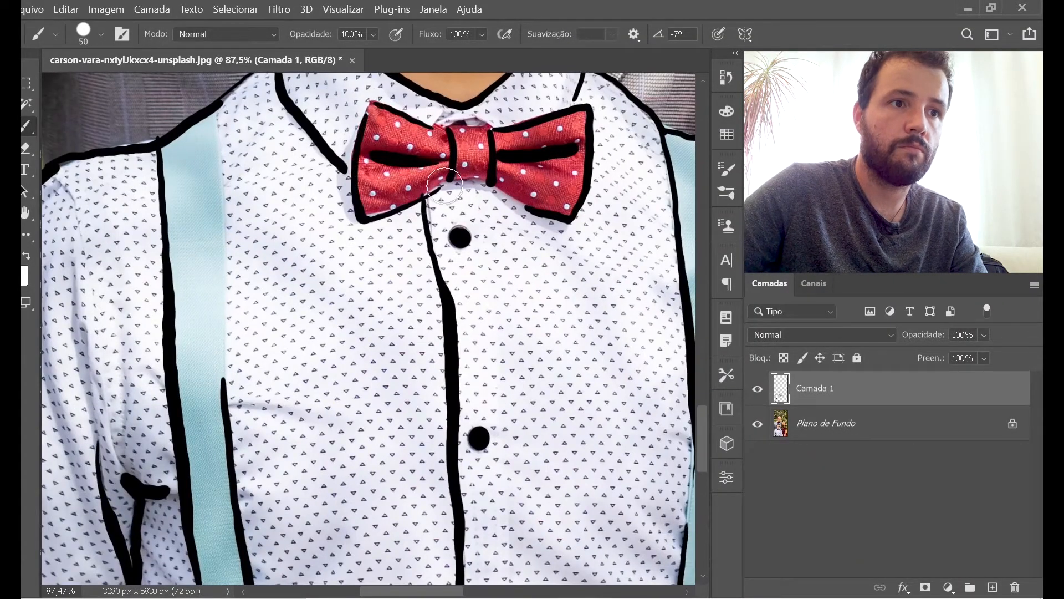
{"action": "scroll", "coordinate": [426, 366], "scroll_direction": "down", "scroll_amount": 5}
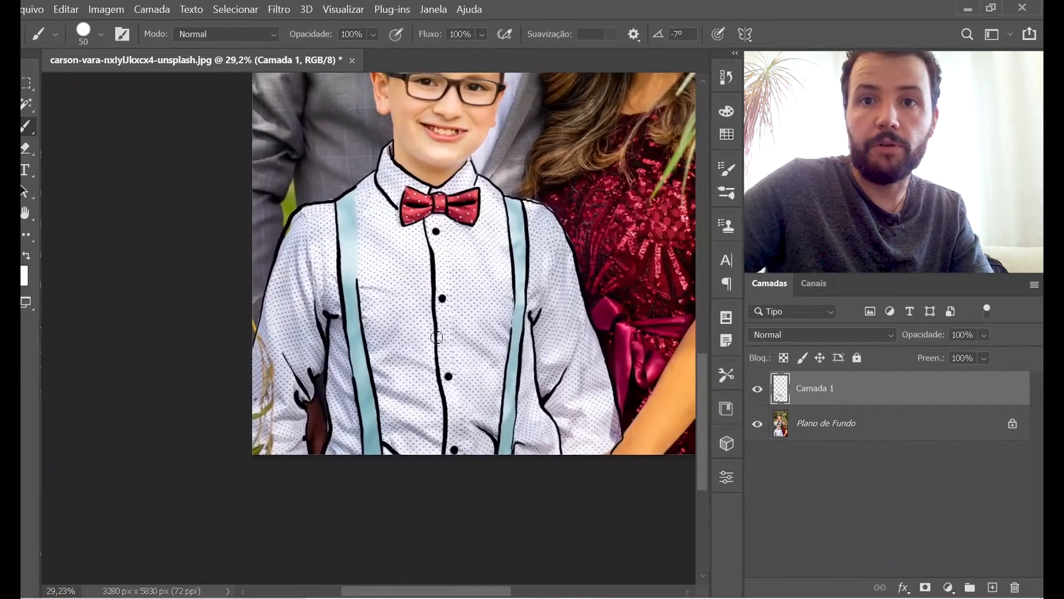
{"action": "mouse_move", "coordinate": [469, 297]}
{"action": "left_mouse_down"}
{"action": "mouse_move", "coordinate": [433, 325]}
{"action": "mouse_move", "coordinate": [434, 351]}
{"action": "mouse_move", "coordinate": [445, 347]}
{"action": "left_mouse_up"}
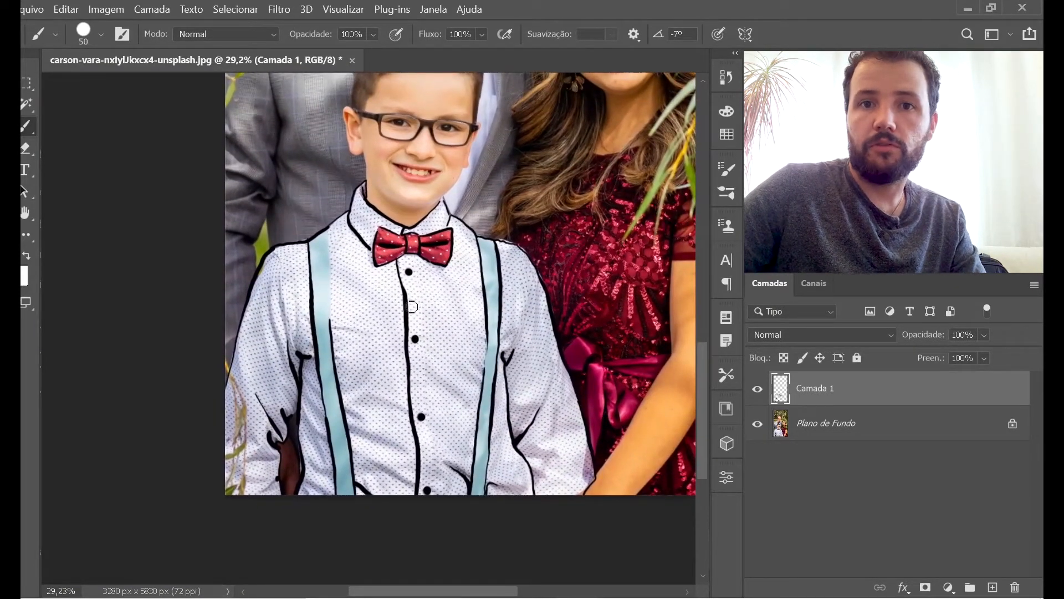
Step: Rename the outline layer as TRAÇADO PRINCIPAL
{"action": "double_click", "coordinate": [812, 390]}
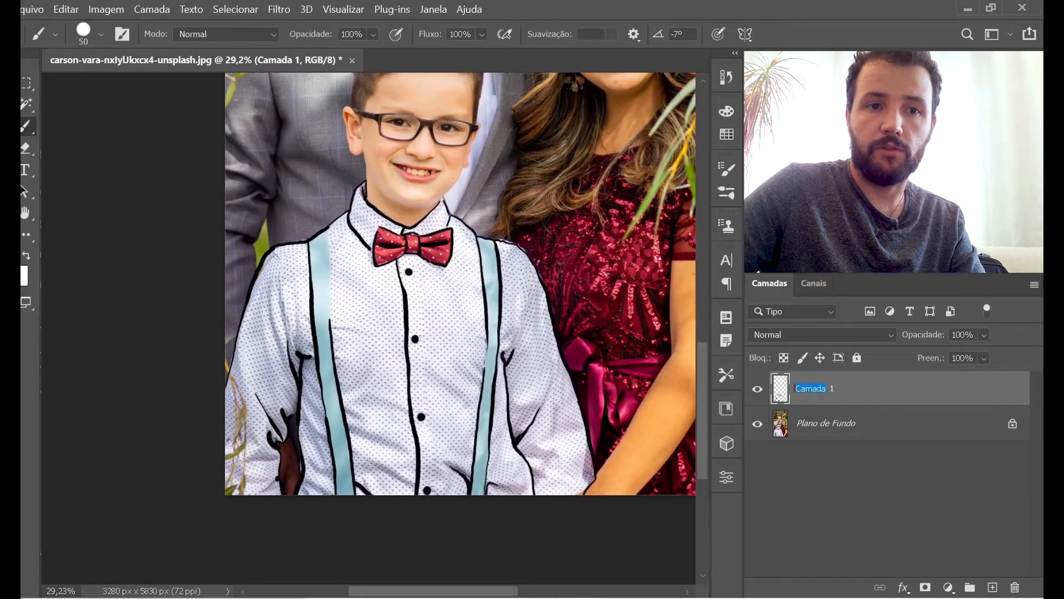
{"action": "type", "text": "TRA"}
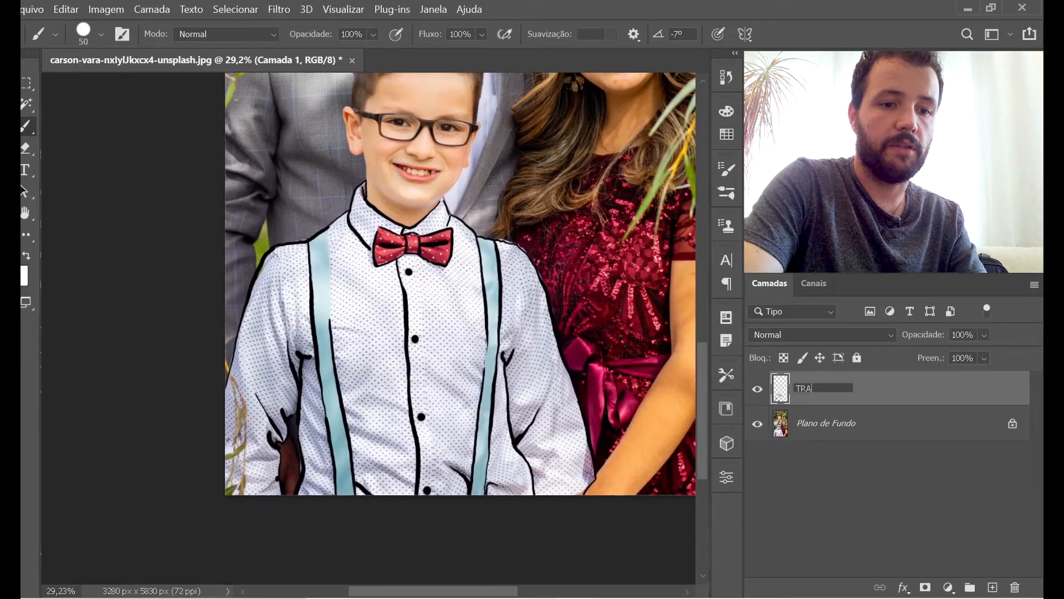
{"action": "type", "text": "CADO PRINCIPAL"}
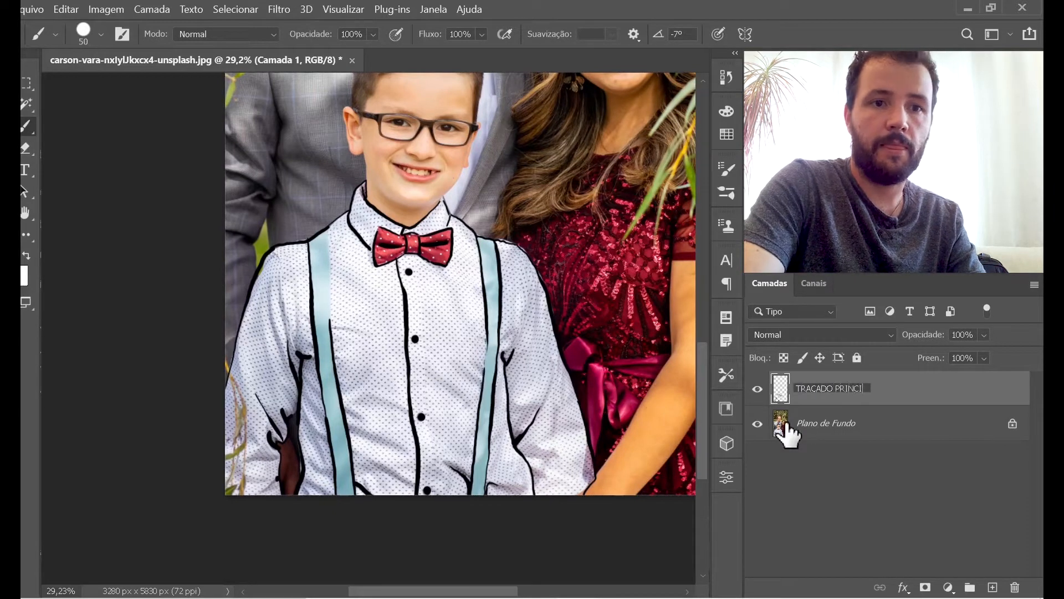
{"action": "key", "text": "Return"}
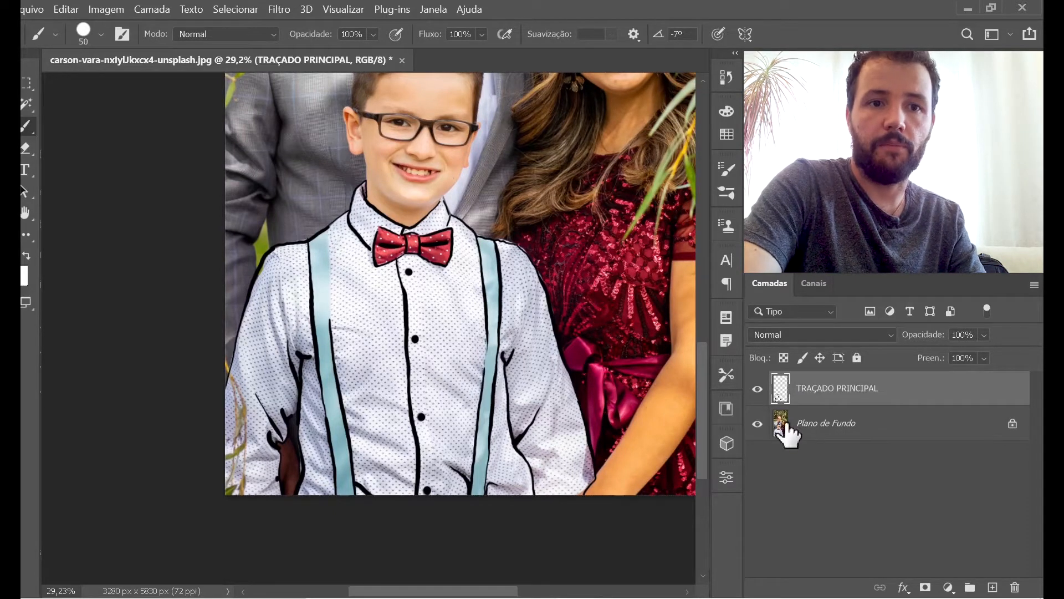
Step: Create a new layer directly above the Plano de Fundo layer and name it CORES
{"action": "left_click", "coordinate": [825, 424]}
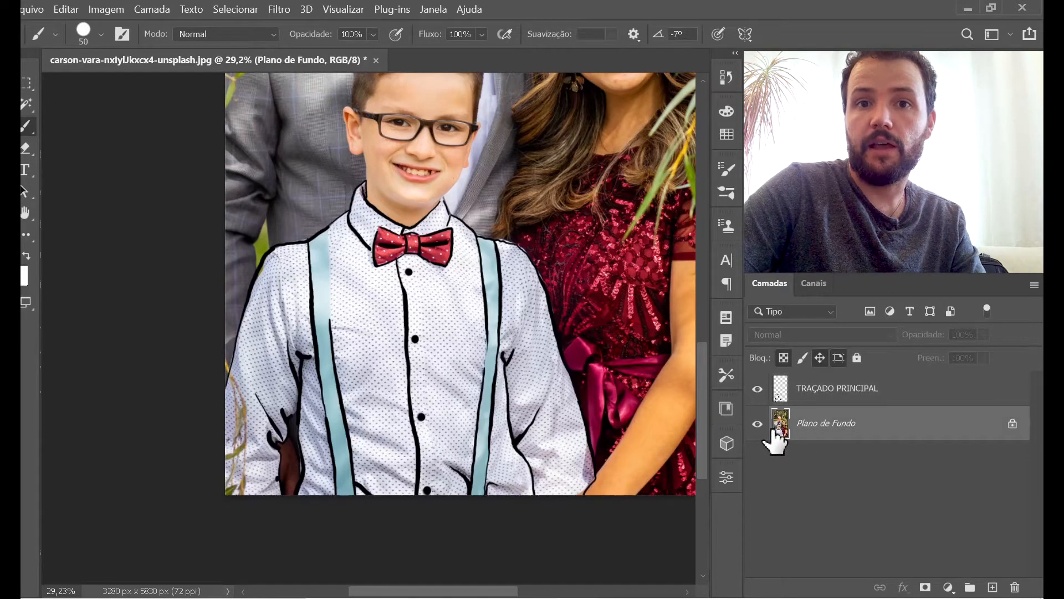
{"action": "key", "text": "ctrl+shift+alt+n"}
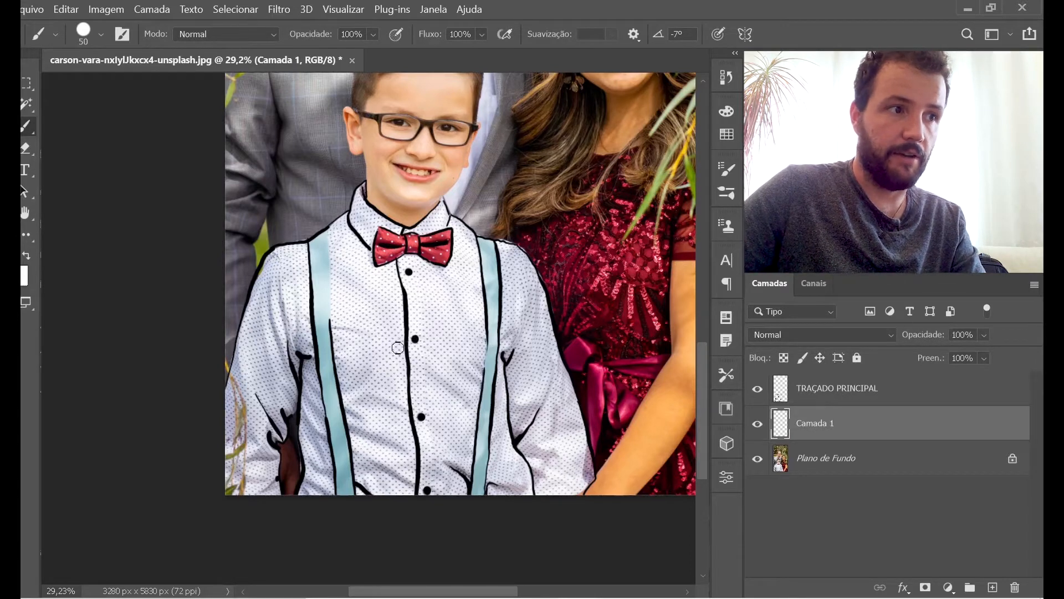
{"action": "double_click", "coordinate": [811, 424]}
{"action": "type", "text": "CORES"}
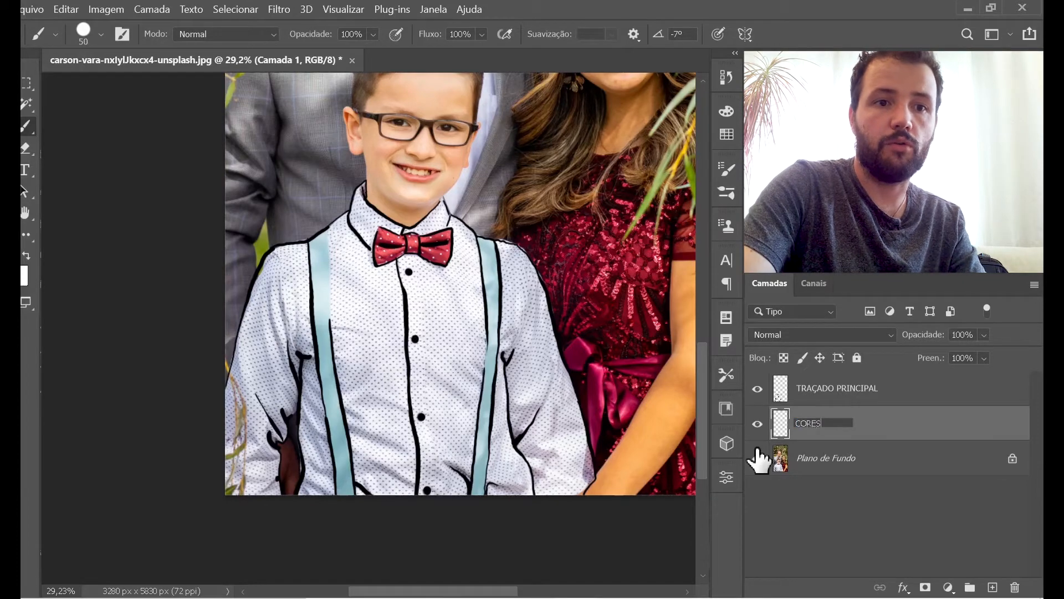
{"action": "key", "text": "Return"}
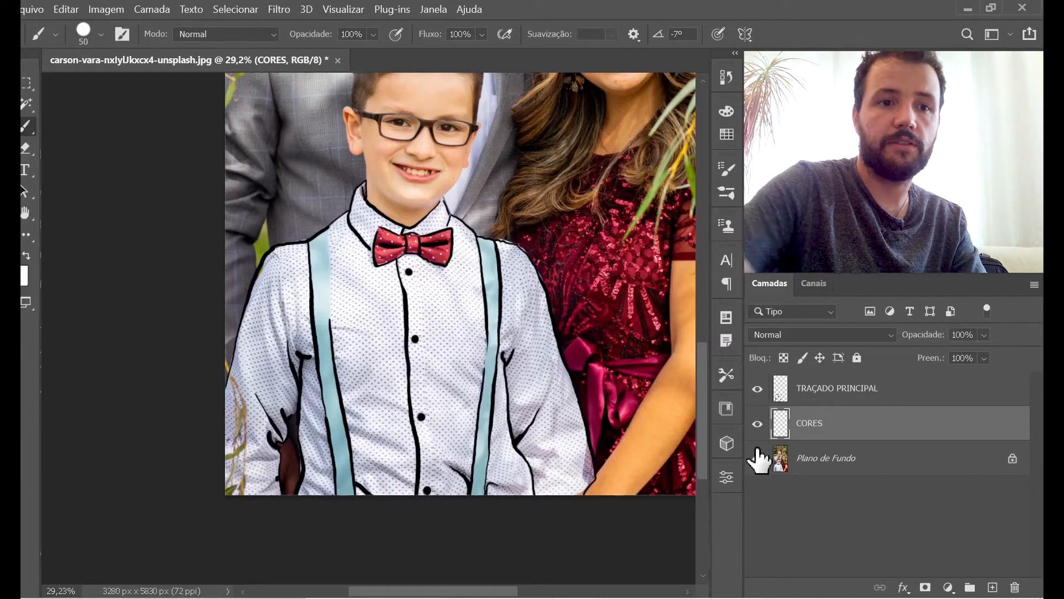
Step: Sample the blue of the suspender on the photo's left and paint the strap's lower part with it
{"action": "left_click", "coordinate": [355, 420], "text": "ctrl"}
{"action": "left_click", "coordinate": [352, 418], "text": "ctrl"}
{"action": "left_click_drag", "start_coordinate": [355, 375], "coordinate": [333, 356]}
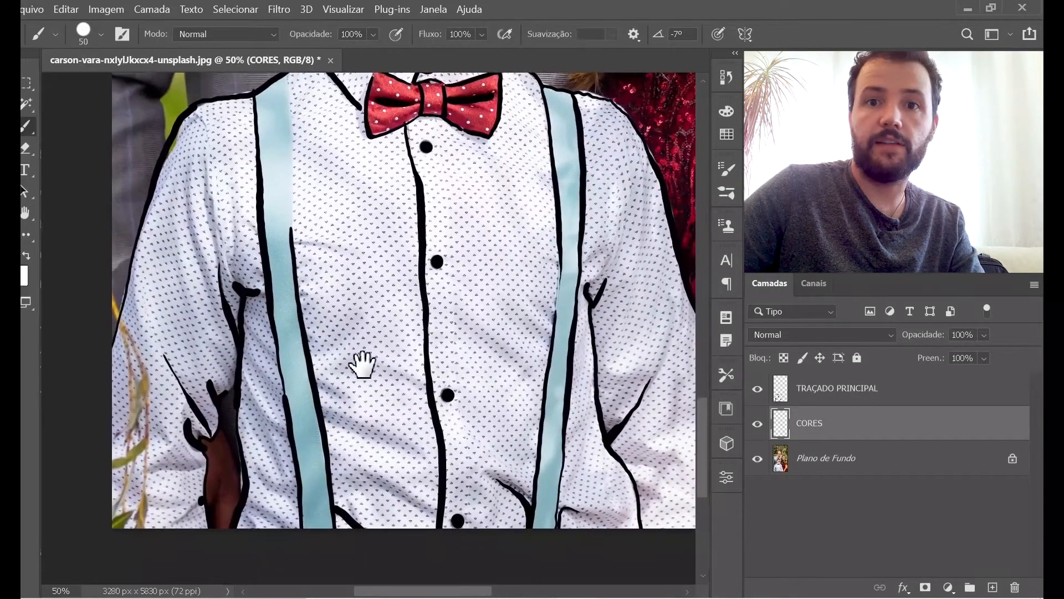
{"action": "mouse_move", "coordinate": [375, 287]}
{"action": "left_mouse_down"}
{"action": "mouse_move", "coordinate": [404, 349]}
{"action": "mouse_move", "coordinate": [394, 324]}
{"action": "mouse_move", "coordinate": [385, 331]}
{"action": "left_mouse_up"}
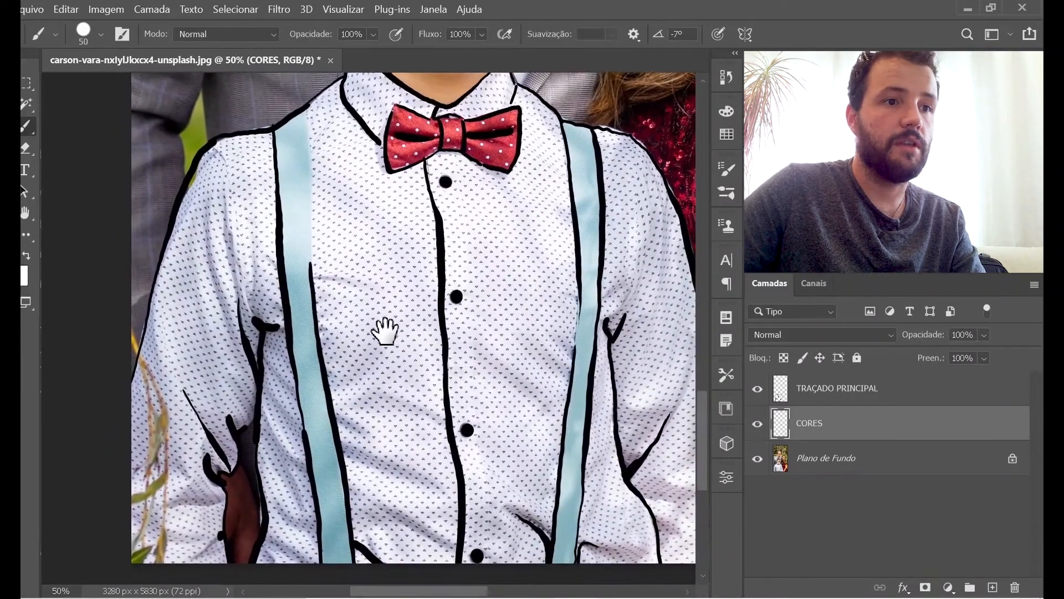
{"action": "key", "text": "ctrl"}
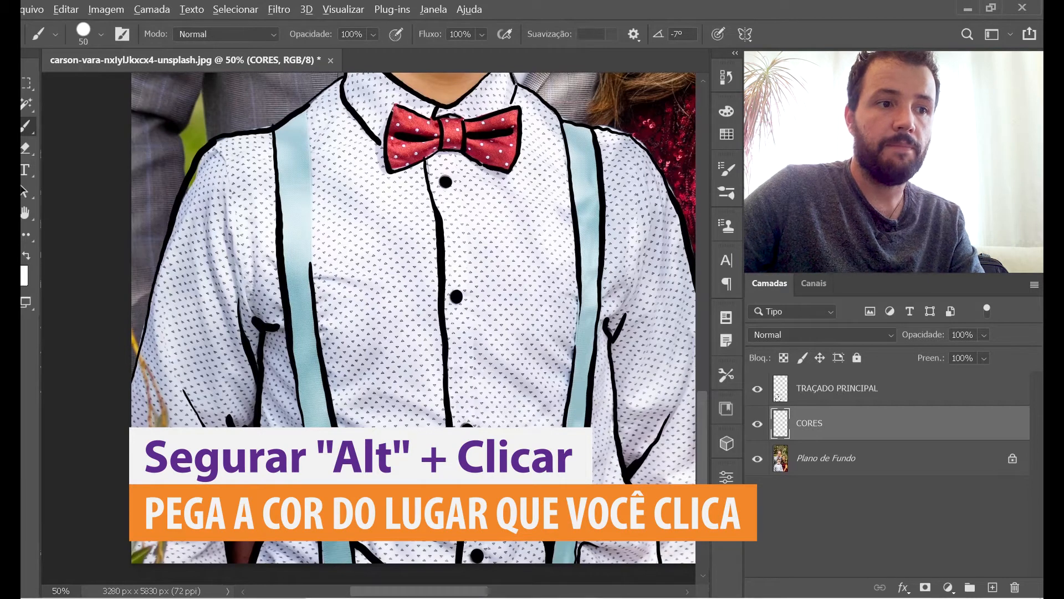
{"action": "key", "text": "alt"}
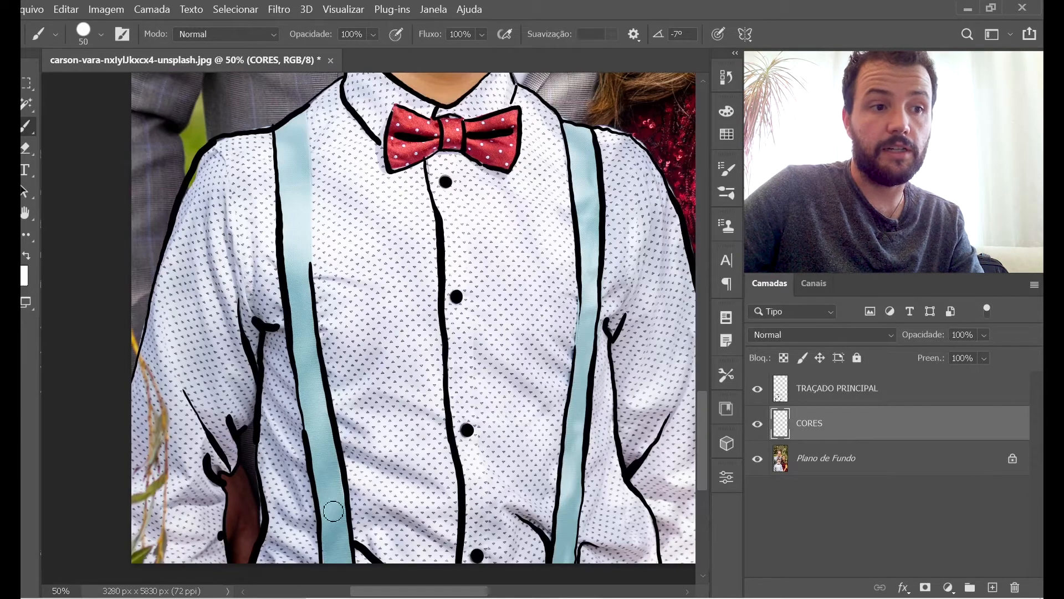
{"action": "left_click_drag", "start_coordinate": [345, 453], "coordinate": [333, 375]}
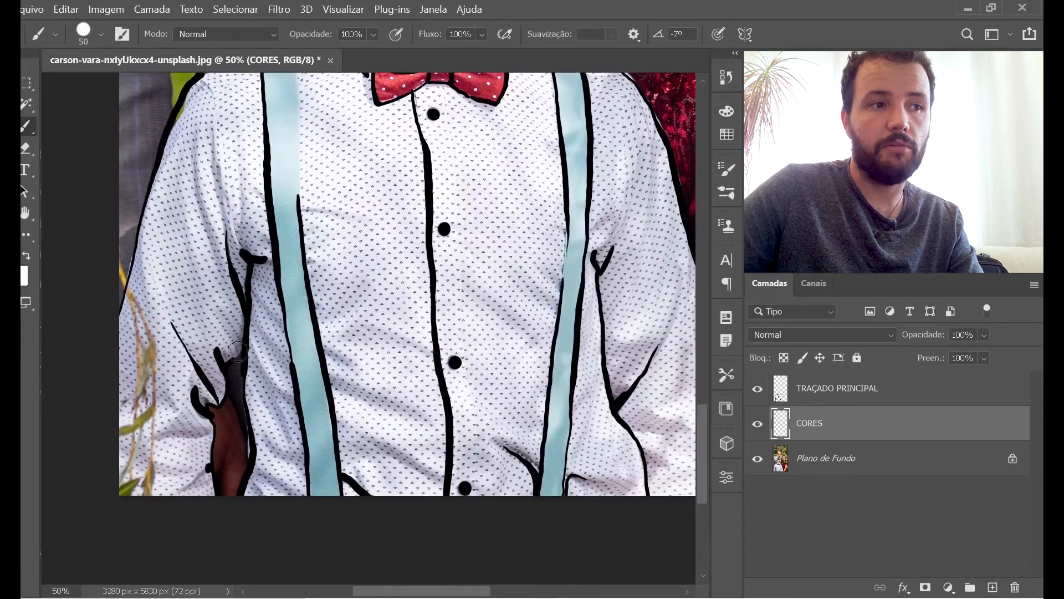
{"action": "left_click_drag", "start_coordinate": [316, 469], "coordinate": [312, 419]}
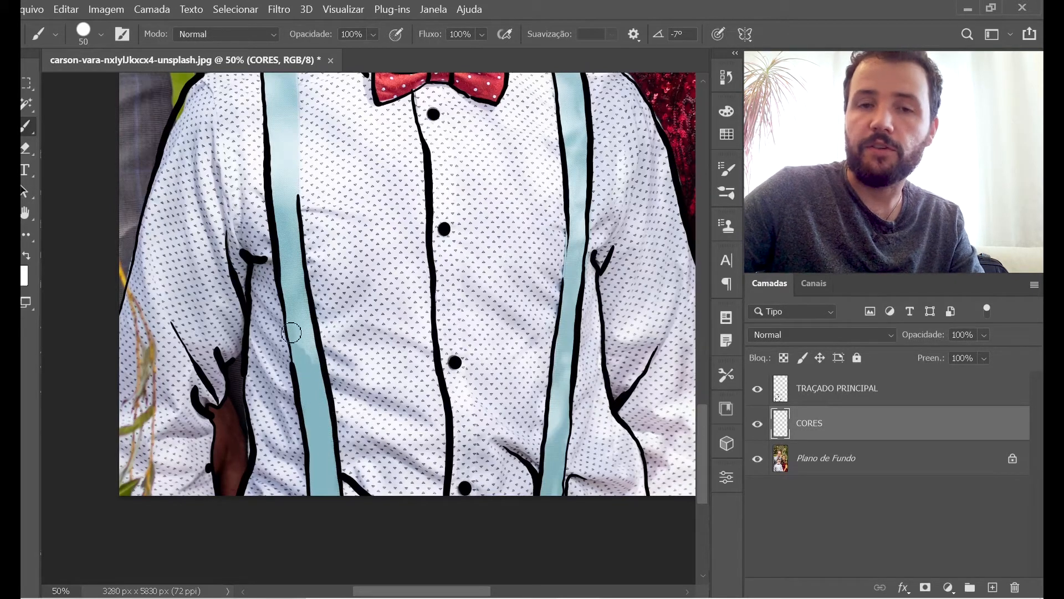
{"action": "mouse_move", "coordinate": [294, 309]}
{"action": "left_mouse_down"}
{"action": "mouse_move", "coordinate": [314, 357]}
{"action": "mouse_move", "coordinate": [305, 352]}
{"action": "left_mouse_up"}
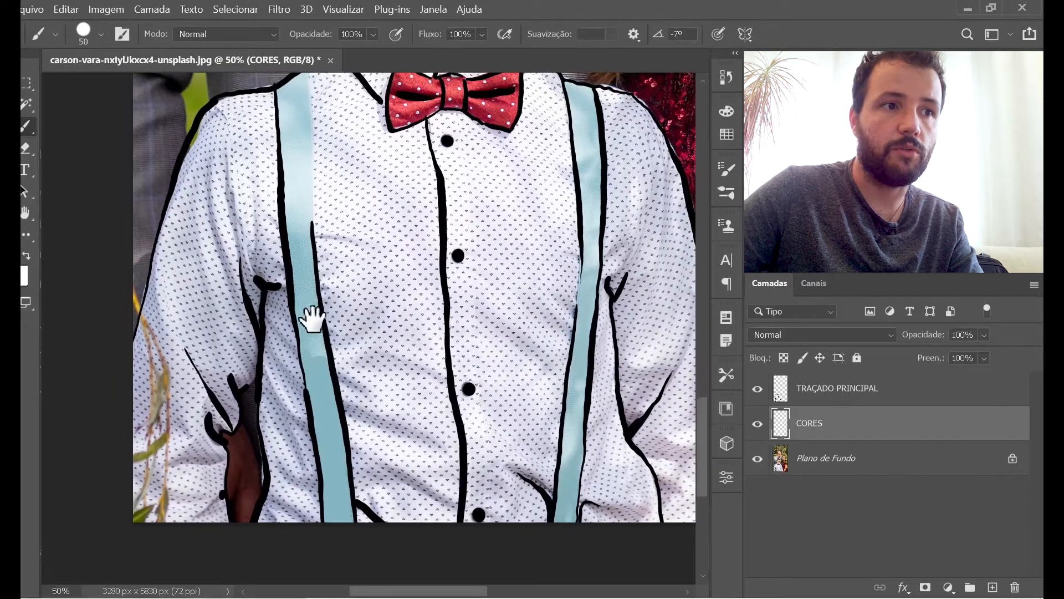
Step: Paint the upper and middle parts of the same strap with blues sampled from it
{"action": "left_click_drag", "start_coordinate": [309, 315], "coordinate": [290, 293]}
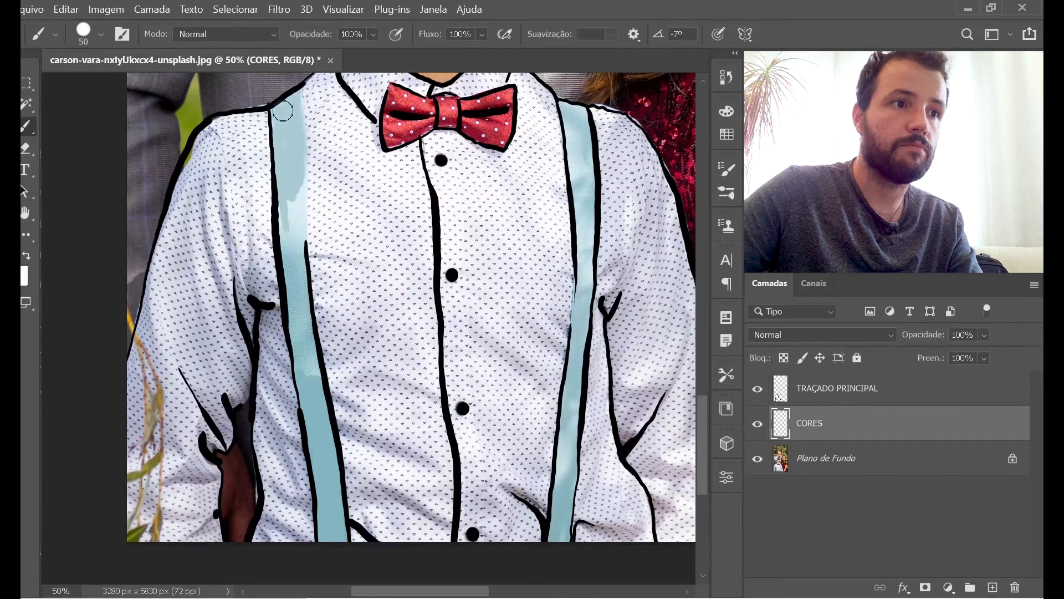
{"action": "left_click_drag", "start_coordinate": [288, 183], "coordinate": [299, 266]}
{"action": "left_click", "coordinate": [316, 377], "text": "alt"}
{"action": "left_click_drag", "start_coordinate": [316, 378], "coordinate": [304, 311]}
Step: Paint the suspender on the woman's side in flat darker and lighter blue areas
{"action": "left_click_drag", "start_coordinate": [544, 423], "coordinate": [448, 371]}
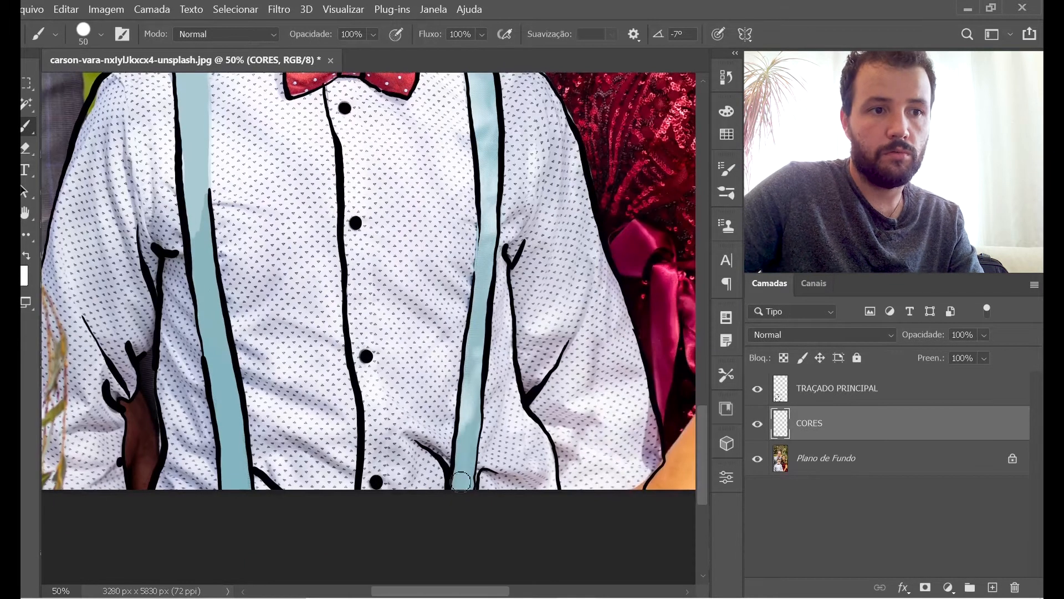
{"action": "scroll", "coordinate": [478, 332], "scroll_direction": "up", "scroll_amount": 2}
{"action": "scroll", "coordinate": [474, 311], "scroll_direction": "up", "scroll_amount": 4}
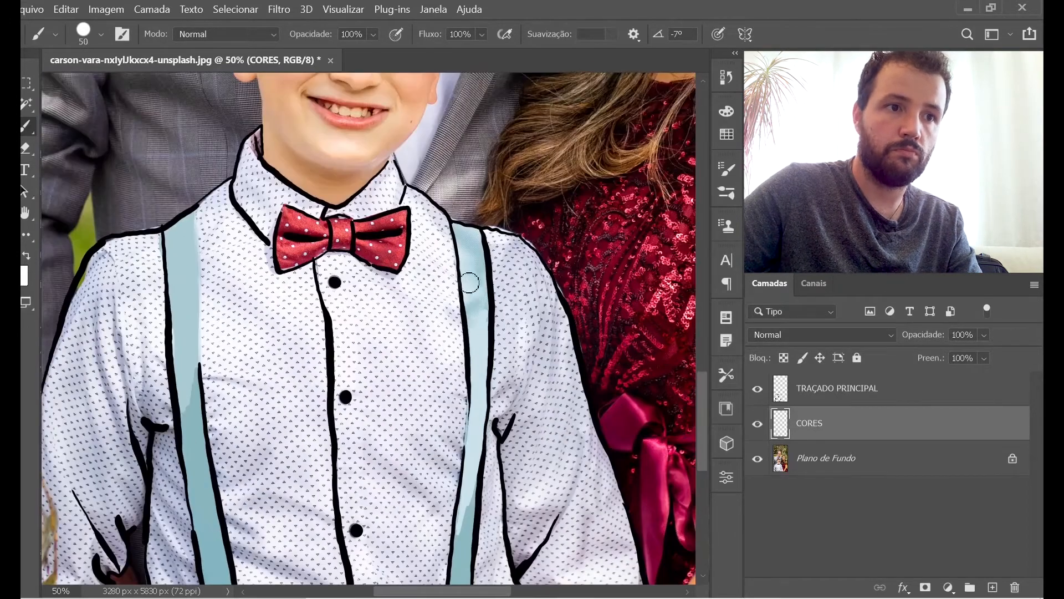
{"action": "mouse_move", "coordinate": [469, 283]}
{"action": "left_mouse_down"}
{"action": "mouse_move", "coordinate": [466, 233]}
{"action": "mouse_move", "coordinate": [475, 391]}
{"action": "left_mouse_up"}
{"action": "mouse_move", "coordinate": [399, 327]}
{"action": "left_mouse_down"}
{"action": "mouse_move", "coordinate": [430, 247]}
{"action": "mouse_move", "coordinate": [428, 198]}
{"action": "left_mouse_up"}
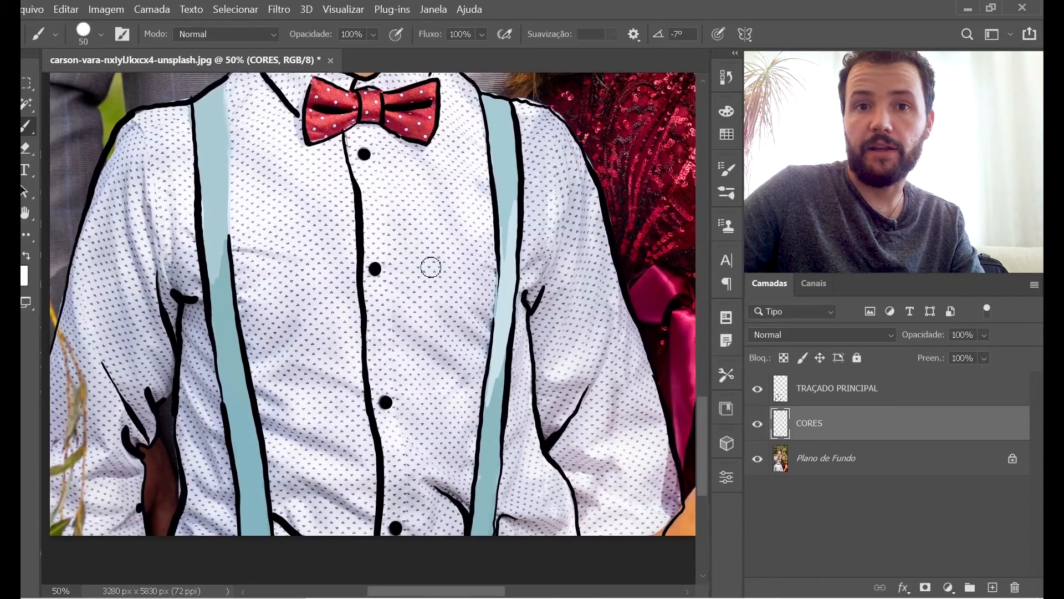
{"action": "left_click_drag", "start_coordinate": [410, 196], "coordinate": [427, 277]}
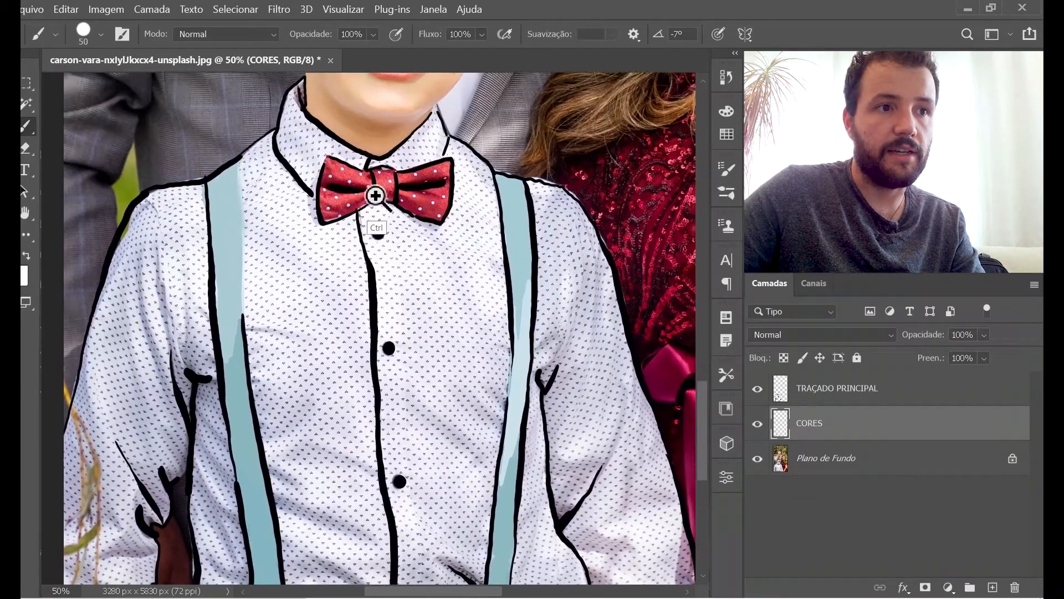
Step: Paint the boy's bow tie in flat areas of dark and light red sampled from the photo
{"action": "left_click_drag", "start_coordinate": [375, 195], "coordinate": [405, 188]}
{"action": "left_click", "coordinate": [317, 221], "text": "alt"}
{"action": "mouse_move", "coordinate": [303, 154]}
{"action": "left_mouse_down"}
{"action": "mouse_move", "coordinate": [331, 157]}
{"action": "mouse_move", "coordinate": [299, 195]}
{"action": "mouse_move", "coordinate": [463, 222]}
{"action": "mouse_move", "coordinate": [468, 168]}
{"action": "left_mouse_up"}
{"action": "left_click", "coordinate": [367, 166], "text": "alt"}
{"action": "mouse_move", "coordinate": [329, 167]}
{"action": "left_mouse_down"}
{"action": "mouse_move", "coordinate": [388, 178]}
{"action": "mouse_move", "coordinate": [451, 166]}
{"action": "mouse_move", "coordinate": [477, 146]}
{"action": "mouse_move", "coordinate": [487, 158]}
{"action": "left_mouse_up"}
{"action": "left_click", "coordinate": [399, 161], "text": "alt"}
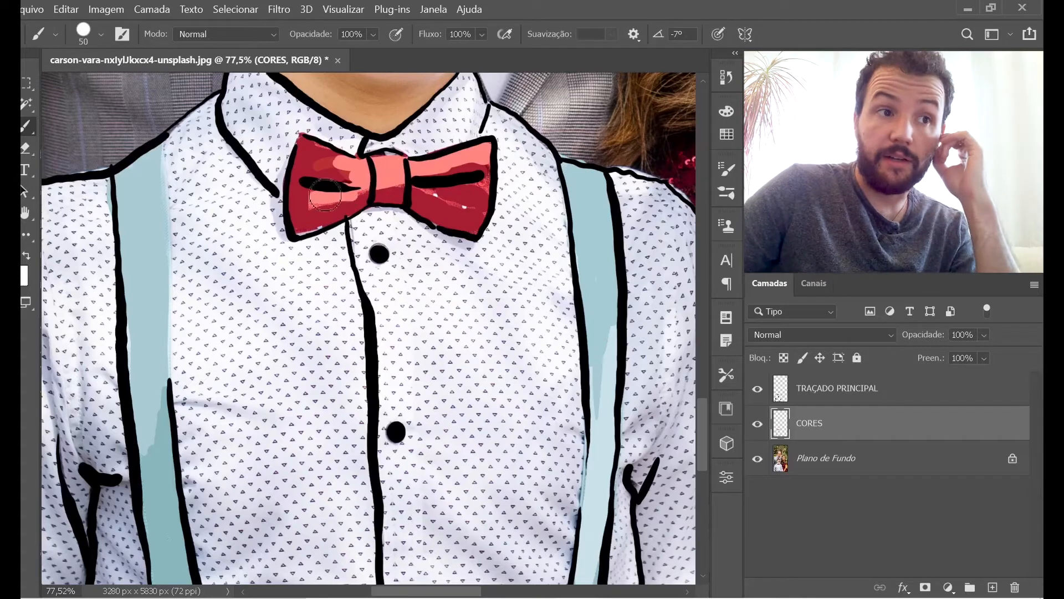
Step: Paint white polka dots of varying size across both wings and the knot of the bow tie
{"action": "key", "text": "alt"}
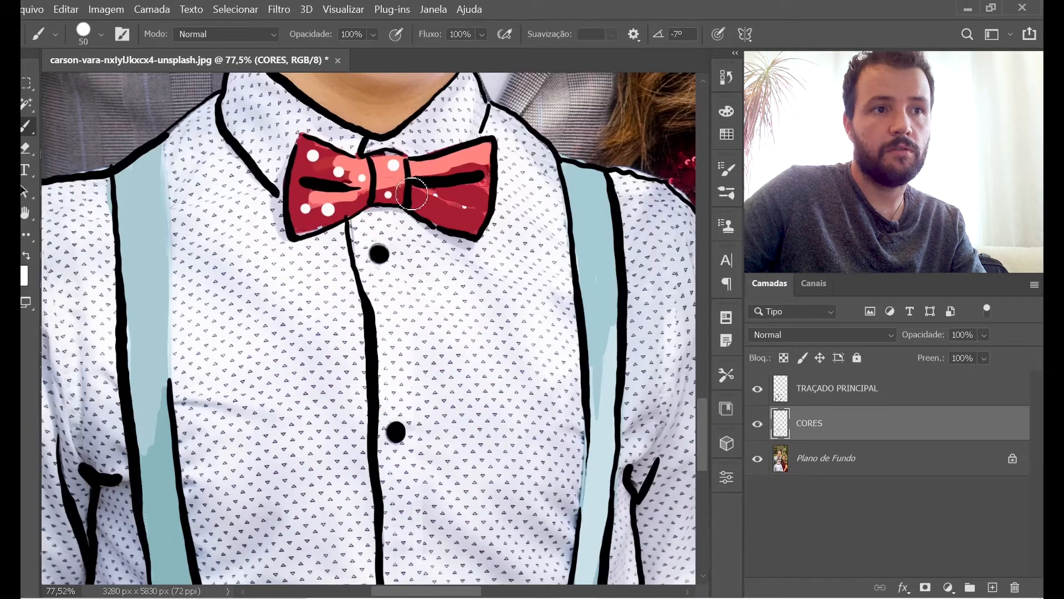
{"action": "key", "text": "z"}
{"action": "left_click_drag", "start_coordinate": [499, 264], "coordinate": [416, 266]}
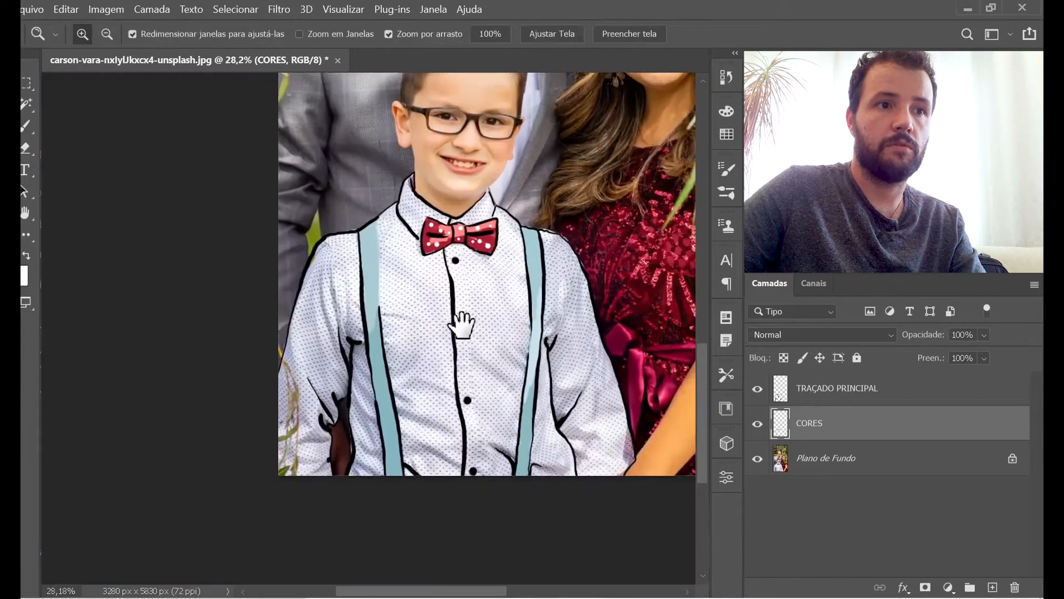
{"action": "left_click_drag", "start_coordinate": [461, 324], "coordinate": [404, 306]}
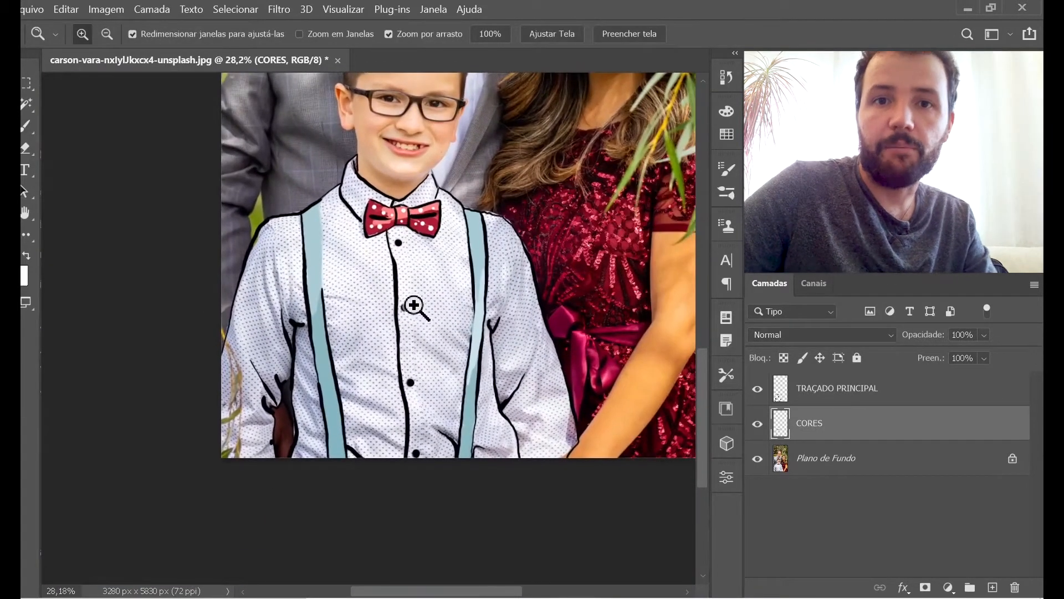
{"action": "left_click_drag", "start_coordinate": [410, 324], "coordinate": [427, 278]}
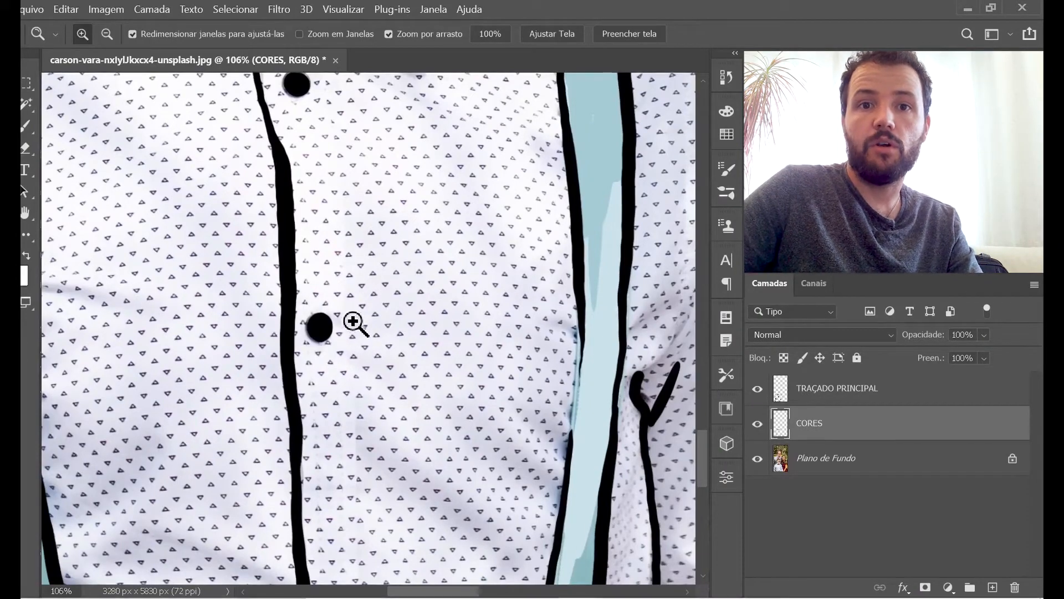
{"action": "left_click_drag", "start_coordinate": [404, 297], "coordinate": [353, 369]}
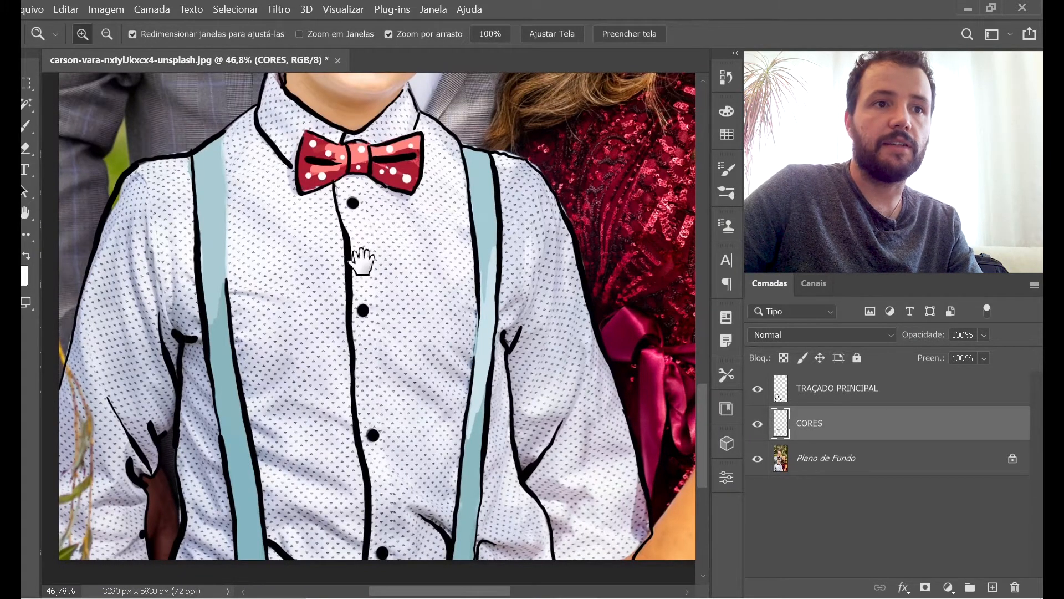
{"action": "left_click_drag", "start_coordinate": [361, 256], "coordinate": [351, 293]}
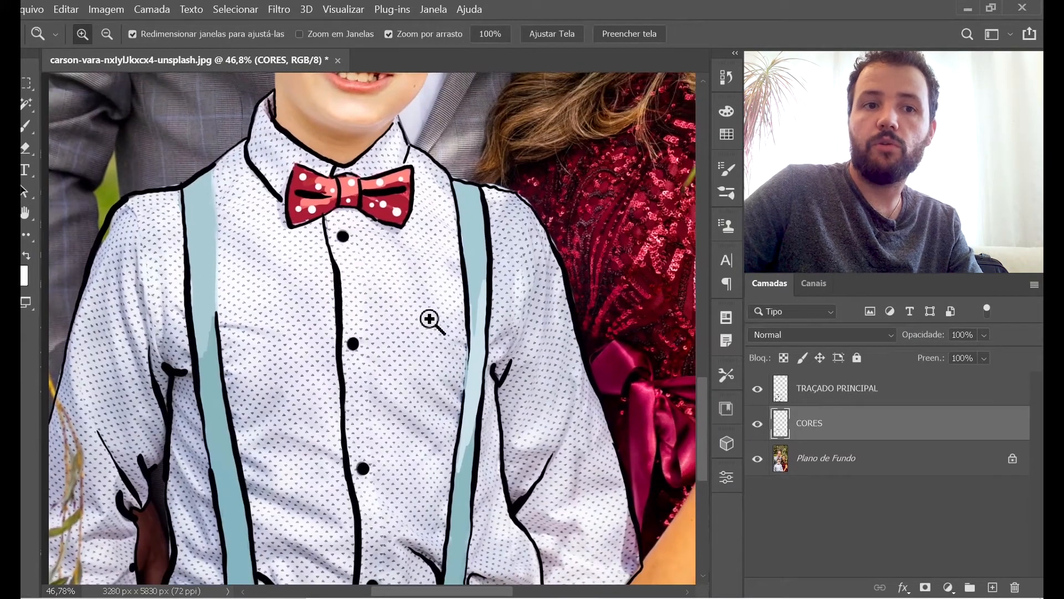
{"action": "left_click_drag", "start_coordinate": [389, 328], "coordinate": [369, 373]}
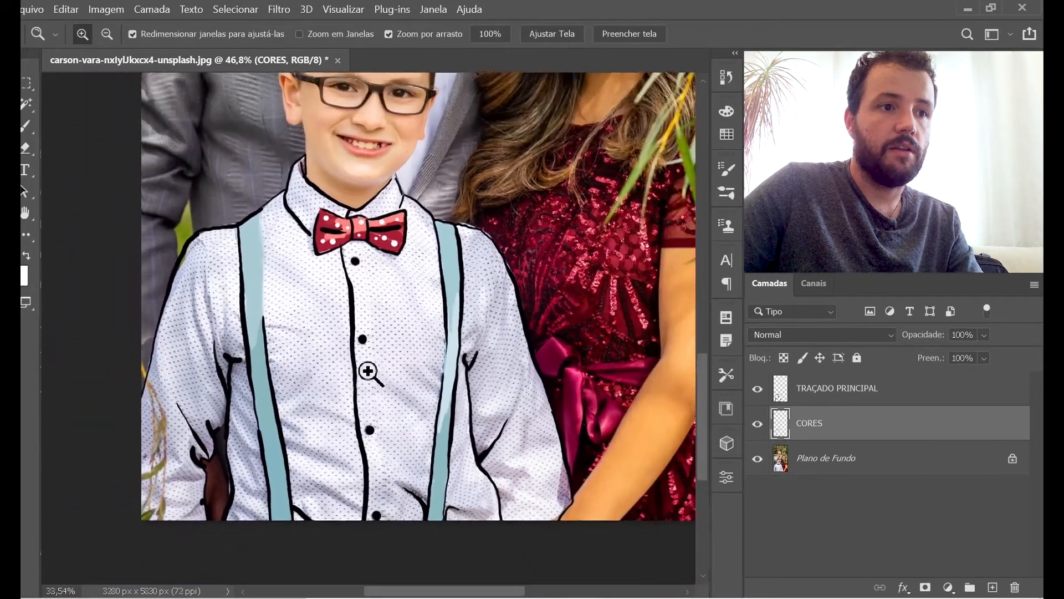
Step: Duplicate the Plano de Fundo layer and open the Filter Gallery on the copy
{"action": "key", "text": "v"}
{"action": "left_click", "coordinate": [826, 469]}
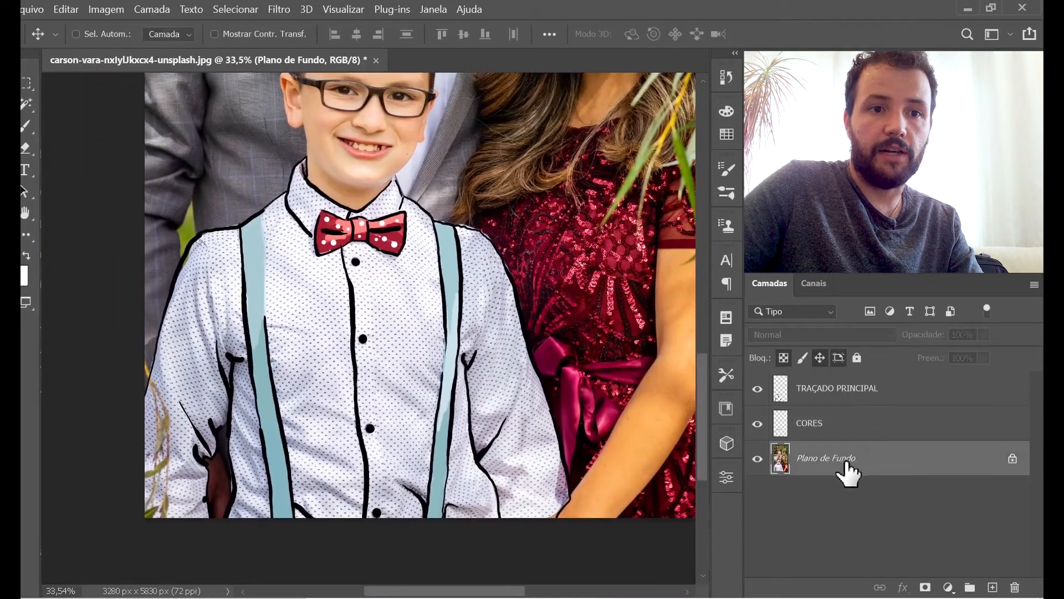
{"action": "key", "text": "ctrl+j"}
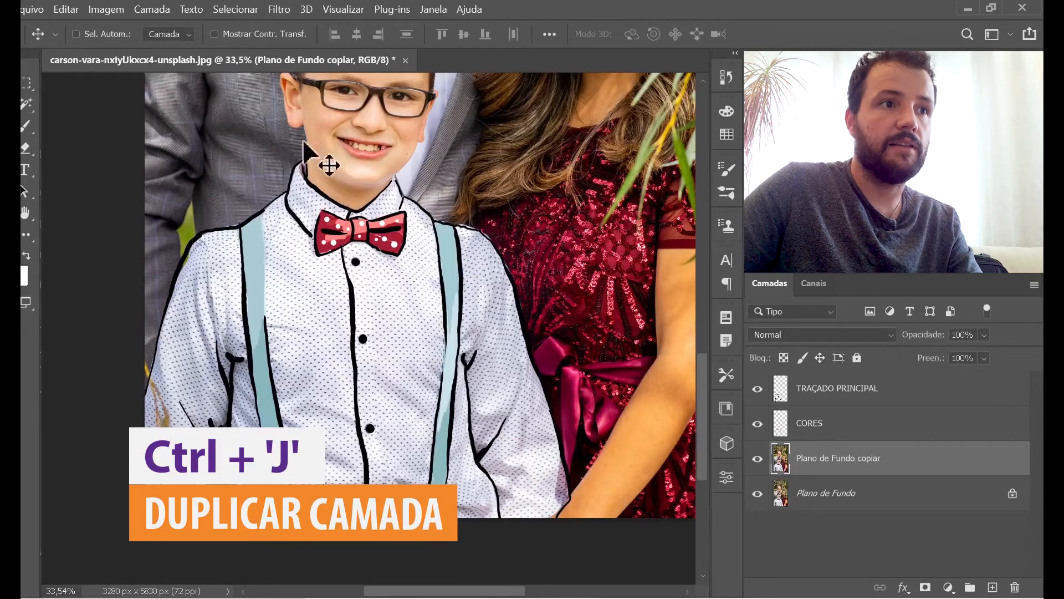
{"action": "left_click", "coordinate": [280, 11]}
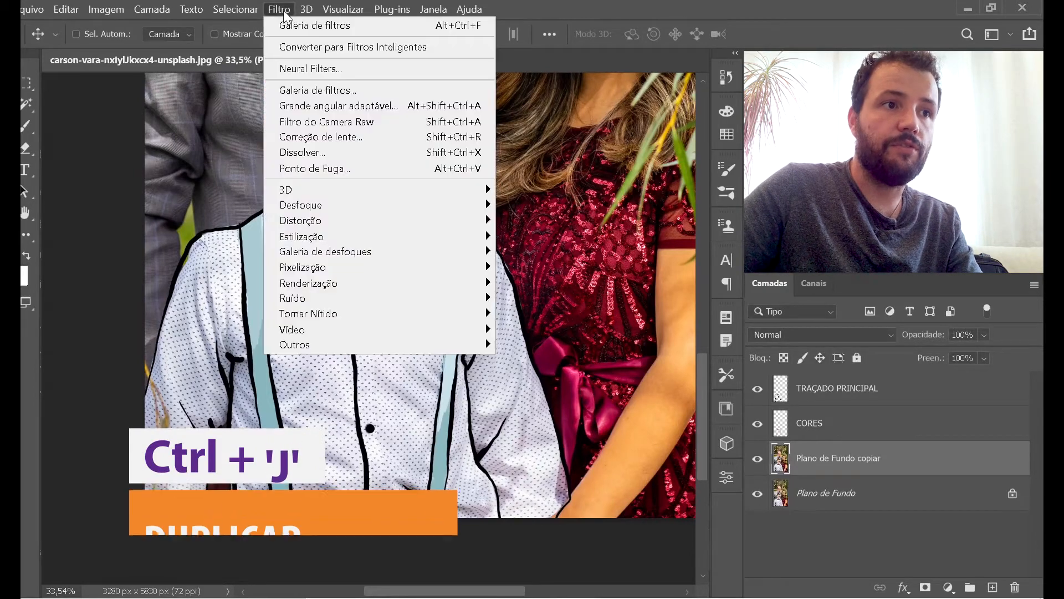
{"action": "left_click", "coordinate": [304, 90]}
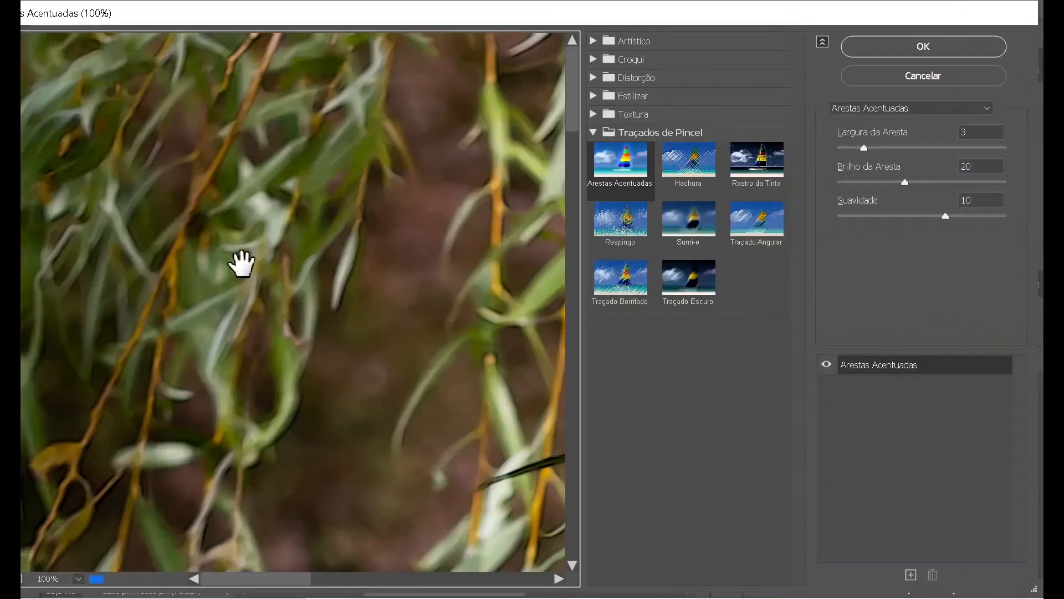
Step: Look through the Textura, Estilizar, Distorção, Croqui and Artístico filter groups, leaving only Traçados de Pincel expanded
{"action": "left_click", "coordinate": [593, 115]}
{"action": "left_click", "coordinate": [593, 96]}
{"action": "left_click", "coordinate": [592, 77]}
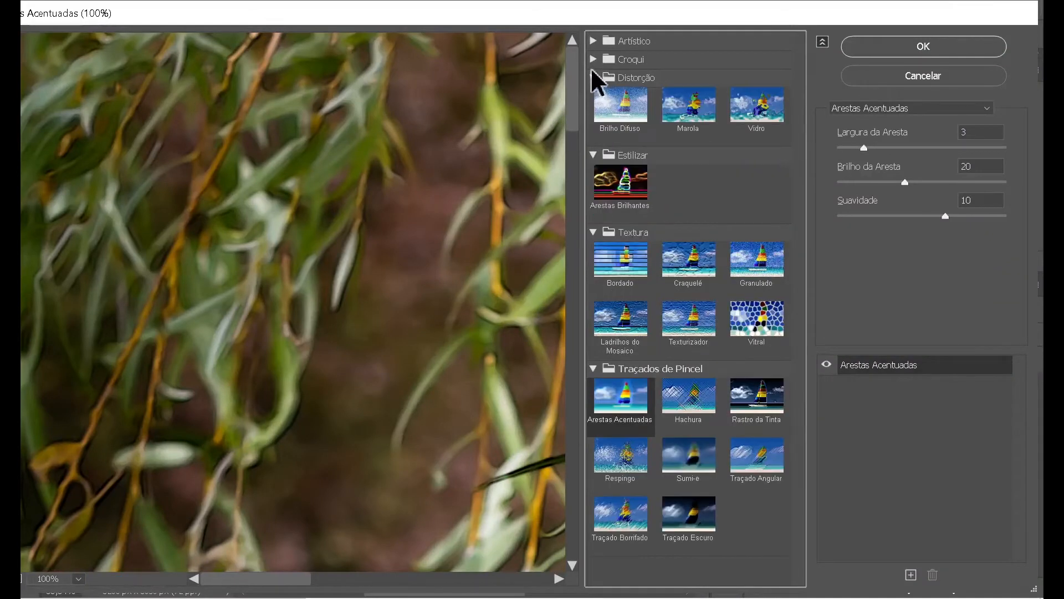
{"action": "left_click", "coordinate": [592, 59]}
{"action": "left_click", "coordinate": [593, 41]}
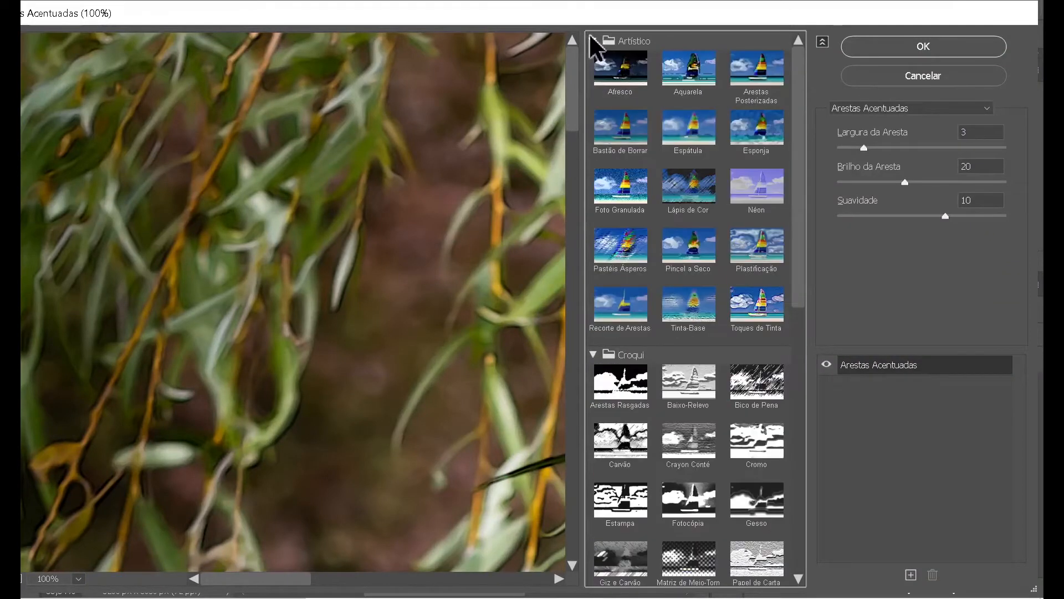
{"action": "left_click", "coordinate": [593, 41]}
{"action": "left_click", "coordinate": [593, 59]}
{"action": "left_click", "coordinate": [593, 78]}
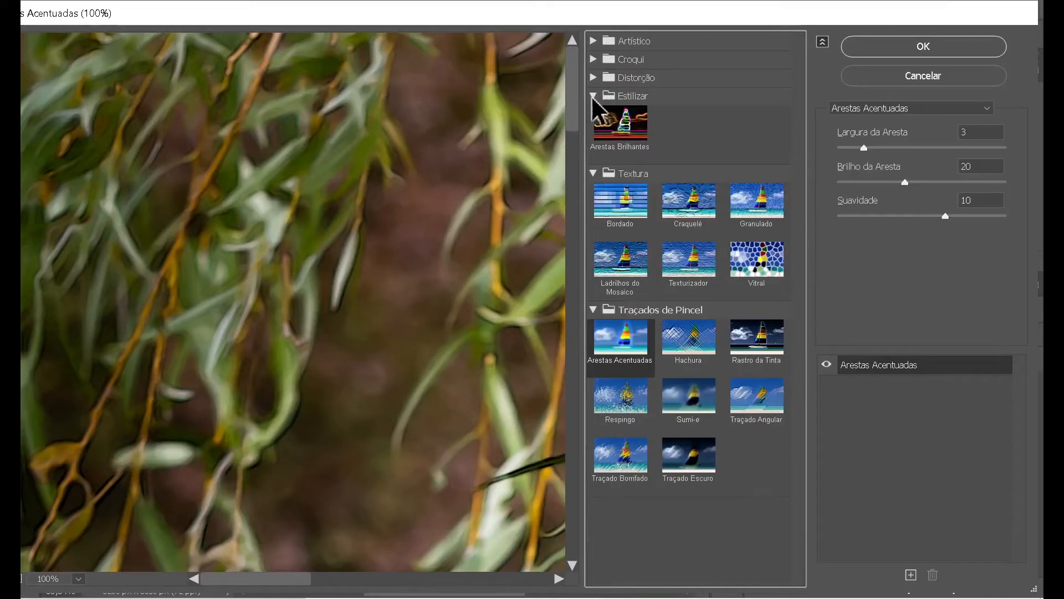
{"action": "left_click", "coordinate": [593, 96]}
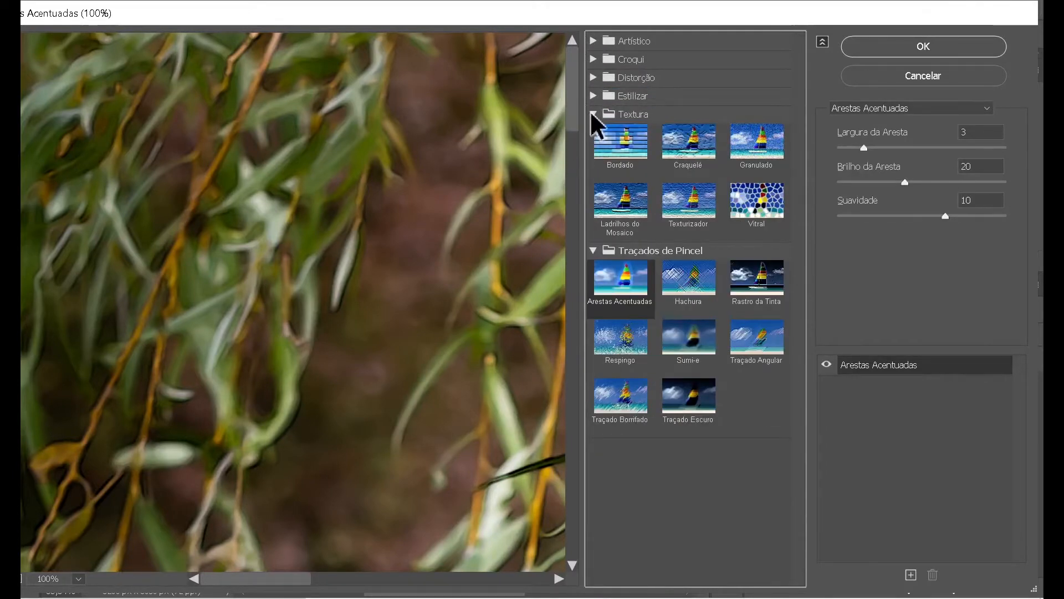
{"action": "left_click", "coordinate": [593, 115]}
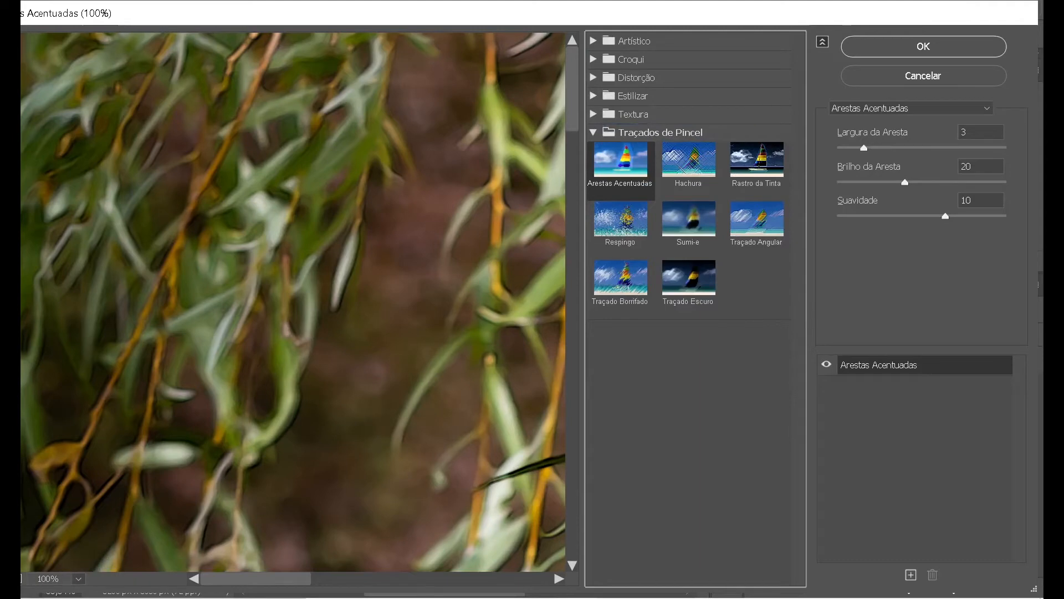
Step: Examine the Arestas Acentuadas preview on the man's face and the boy's dotted shirt at 66.7% zoom
{"action": "key", "text": "ctrl+minus"}
{"action": "left_click_drag", "start_coordinate": [327, 397], "coordinate": [309, 142]}
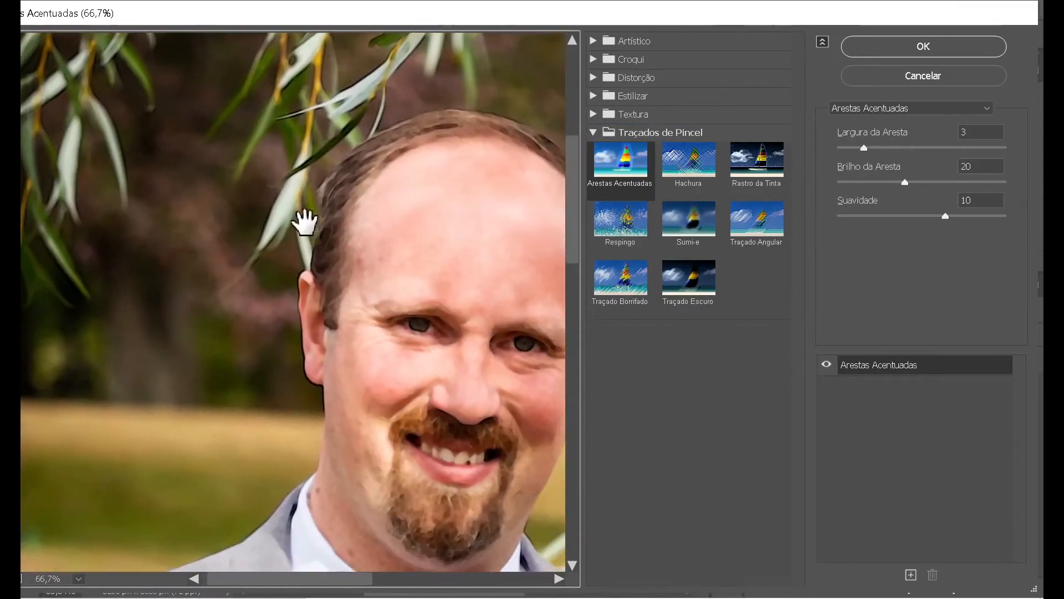
{"action": "left_click_drag", "start_coordinate": [305, 421], "coordinate": [312, 358]}
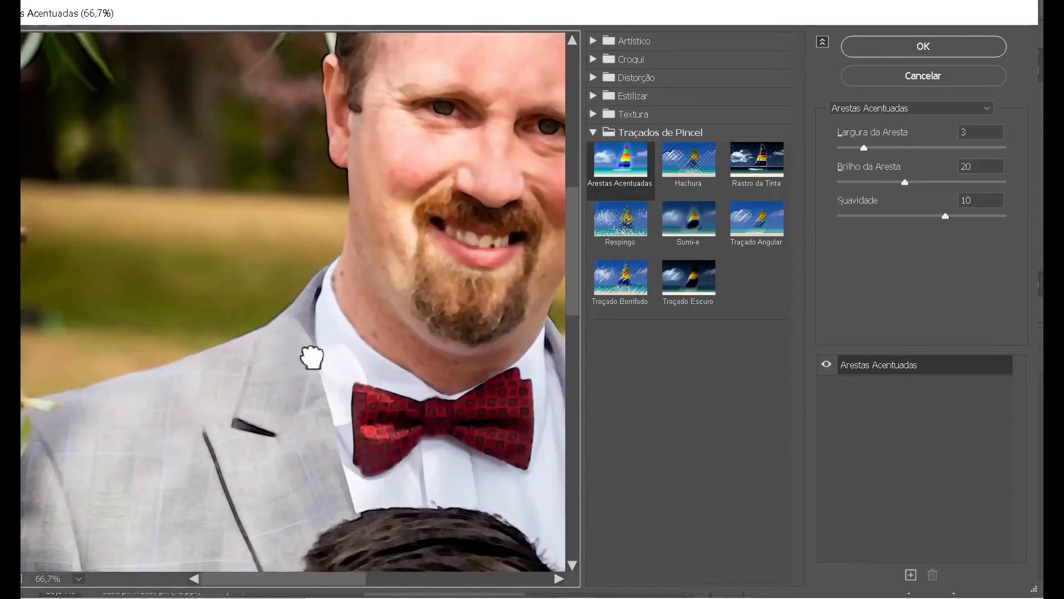
{"action": "scroll", "coordinate": [312, 357], "scroll_direction": "down", "scroll_amount": 10}
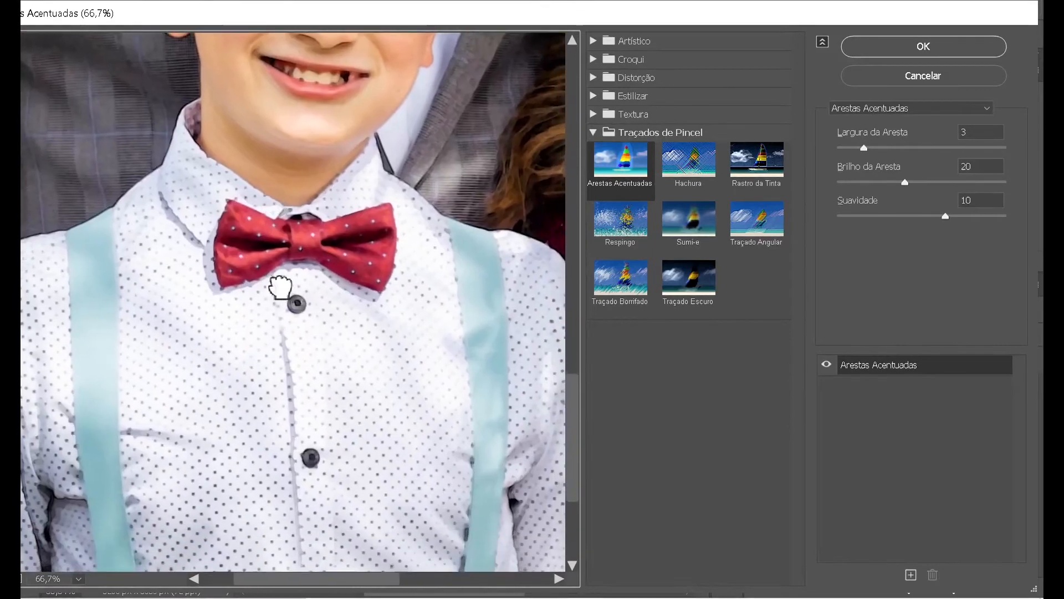
{"action": "left_click_drag", "start_coordinate": [280, 287], "coordinate": [291, 339]}
{"action": "left_click_drag", "start_coordinate": [337, 405], "coordinate": [309, 332]}
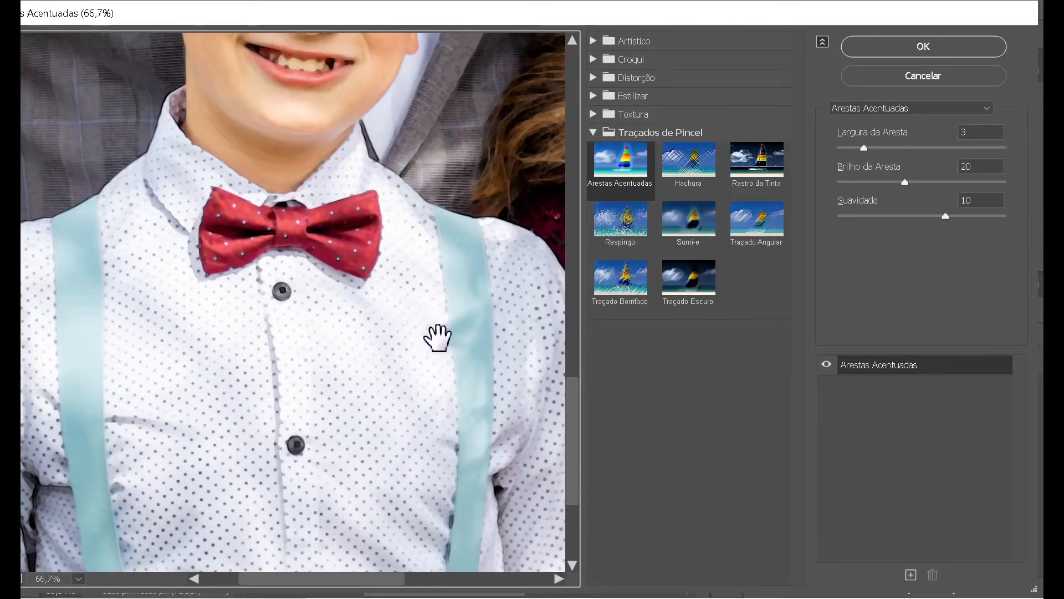
{"action": "left_click_drag", "start_coordinate": [307, 321], "coordinate": [332, 164]}
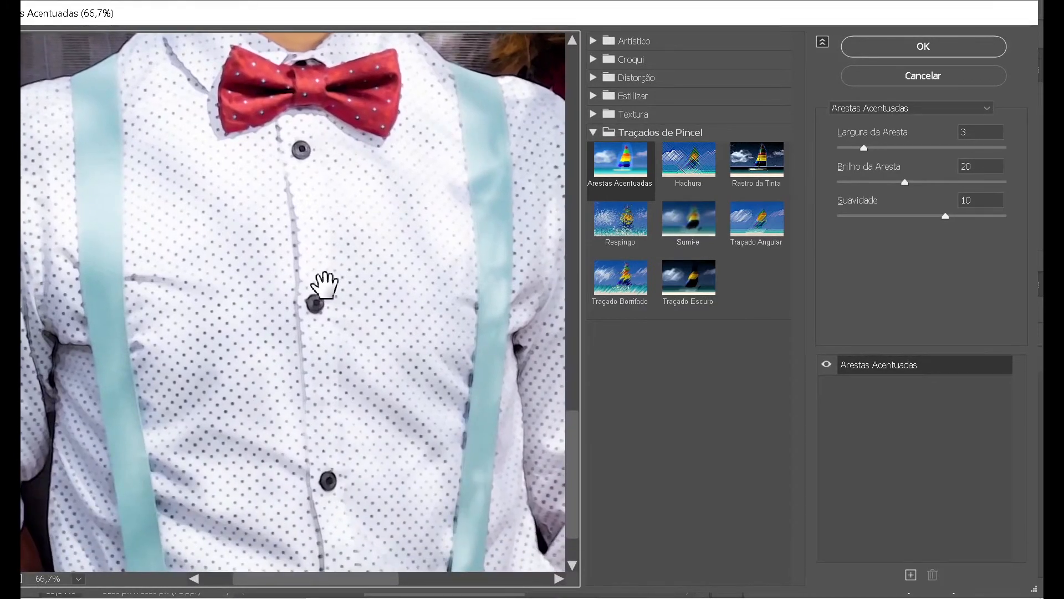
{"action": "mouse_move", "coordinate": [297, 308]}
{"action": "left_mouse_down"}
{"action": "mouse_move", "coordinate": [321, 233]}
{"action": "mouse_move", "coordinate": [309, 294]}
{"action": "left_mouse_up"}
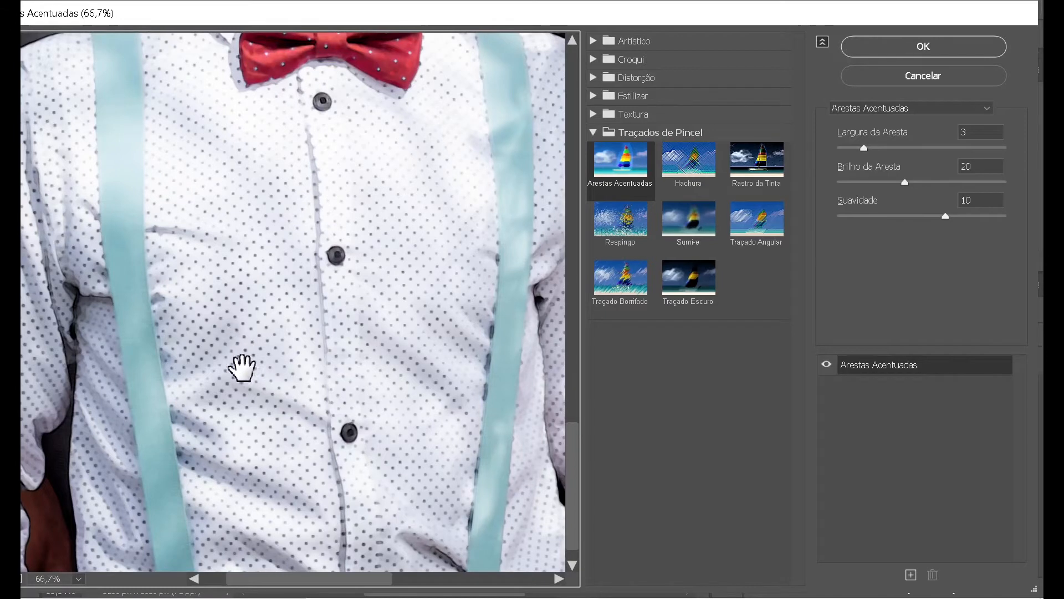
{"action": "left_click_drag", "start_coordinate": [238, 325], "coordinate": [289, 354]}
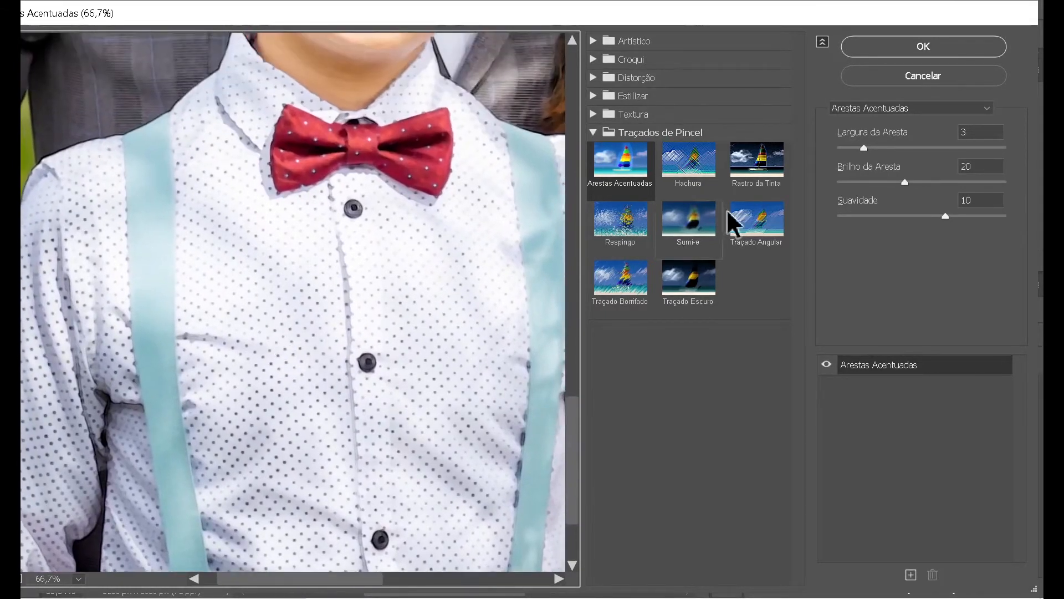
Step: Apply Arestas Acentuadas to the copied layer with edge width 3, edge brightness 20 and smoothness 10
{"action": "left_click", "coordinate": [859, 148]}
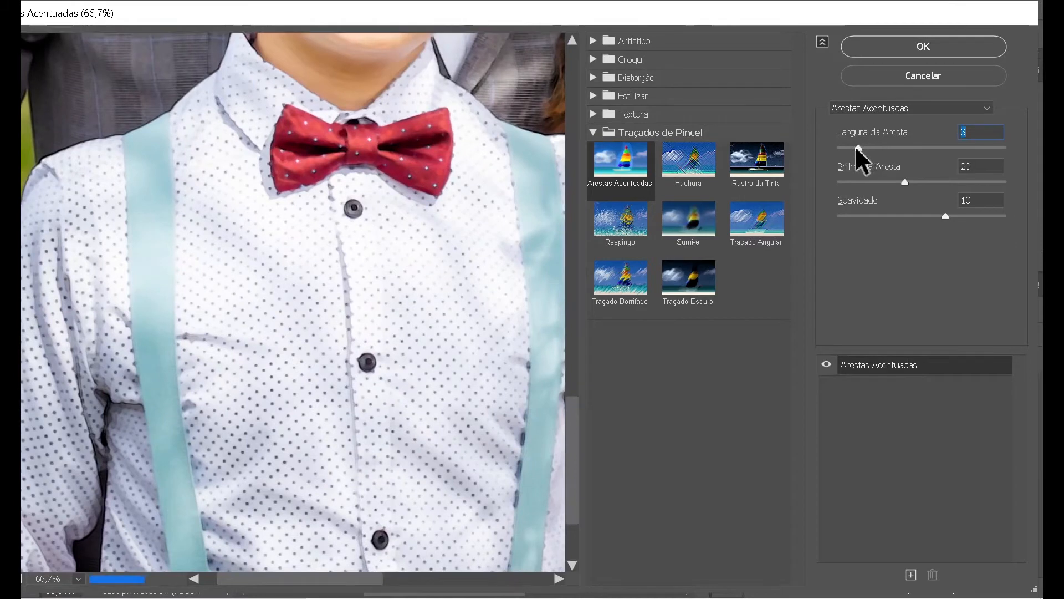
{"action": "left_click", "coordinate": [973, 216]}
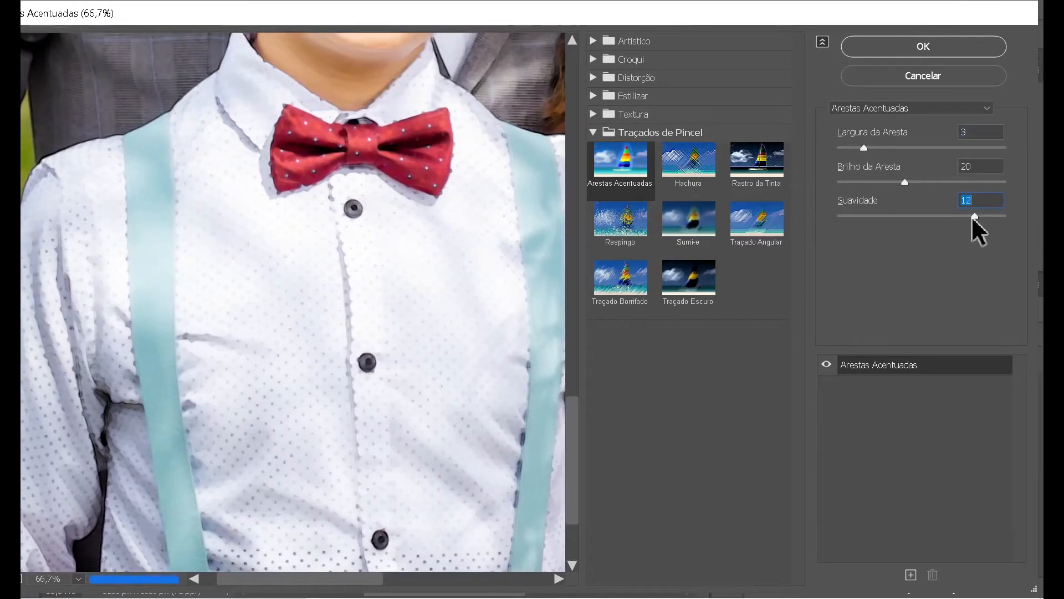
{"action": "left_click_drag", "start_coordinate": [965, 219], "coordinate": [955, 231]}
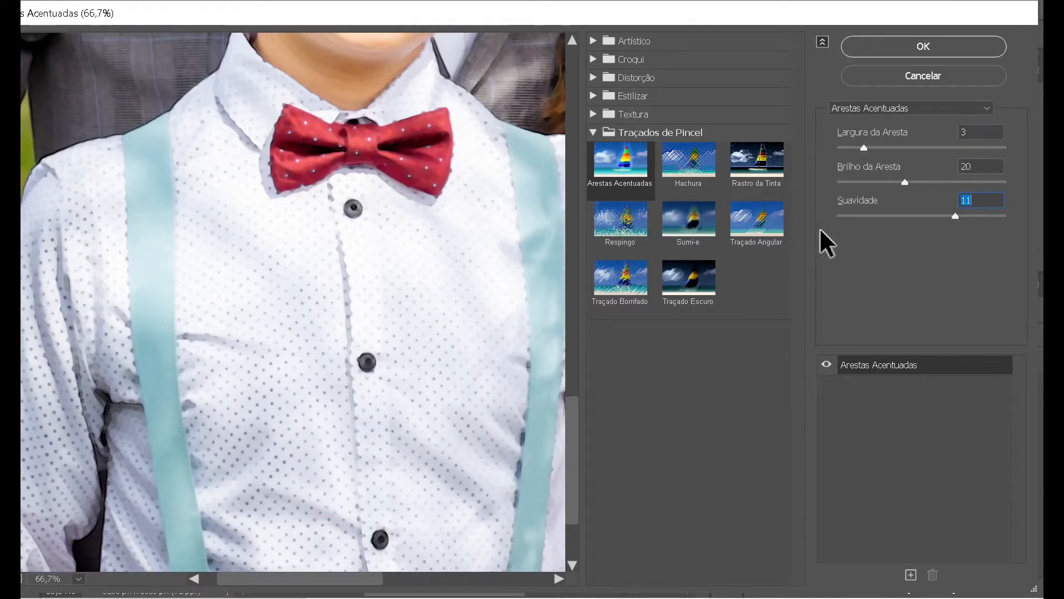
{"action": "left_click", "coordinate": [948, 215]}
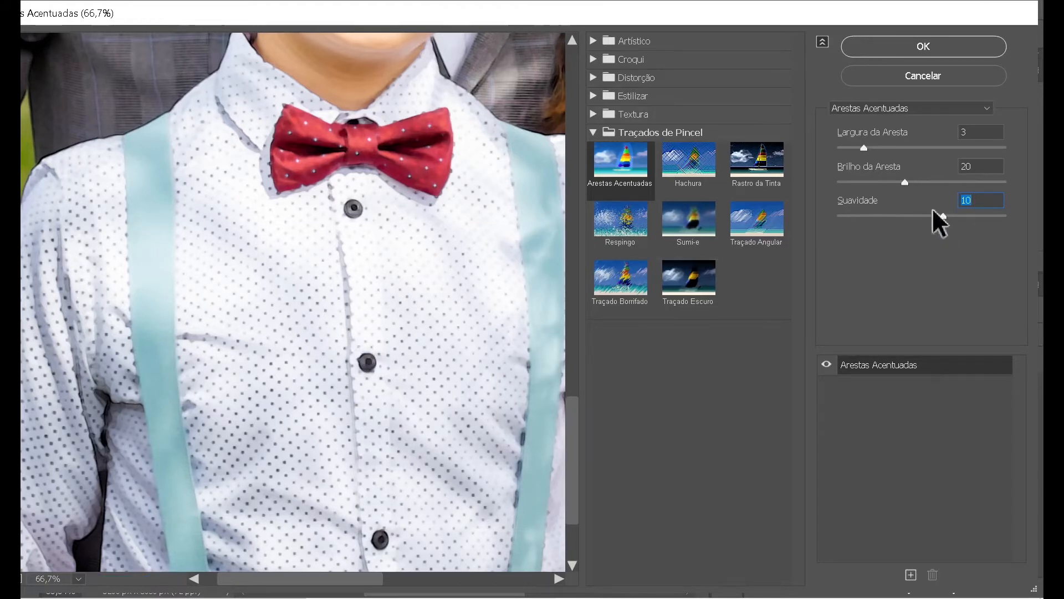
{"action": "left_click", "coordinate": [918, 40]}
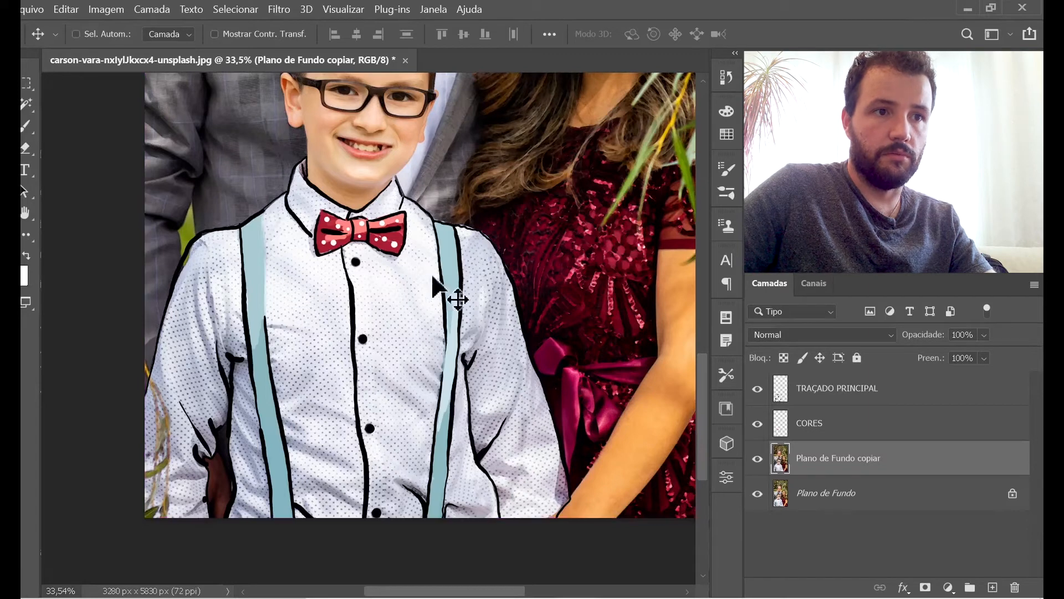
Step: Inspect the filtered photo around the boy's face and shirt at several zoom levels
{"action": "key", "text": "z"}
{"action": "left_click_drag", "start_coordinate": [473, 214], "coordinate": [446, 258]}
{"action": "key", "text": "space"}
{"action": "left_click_drag", "start_coordinate": [461, 232], "coordinate": [456, 357]}
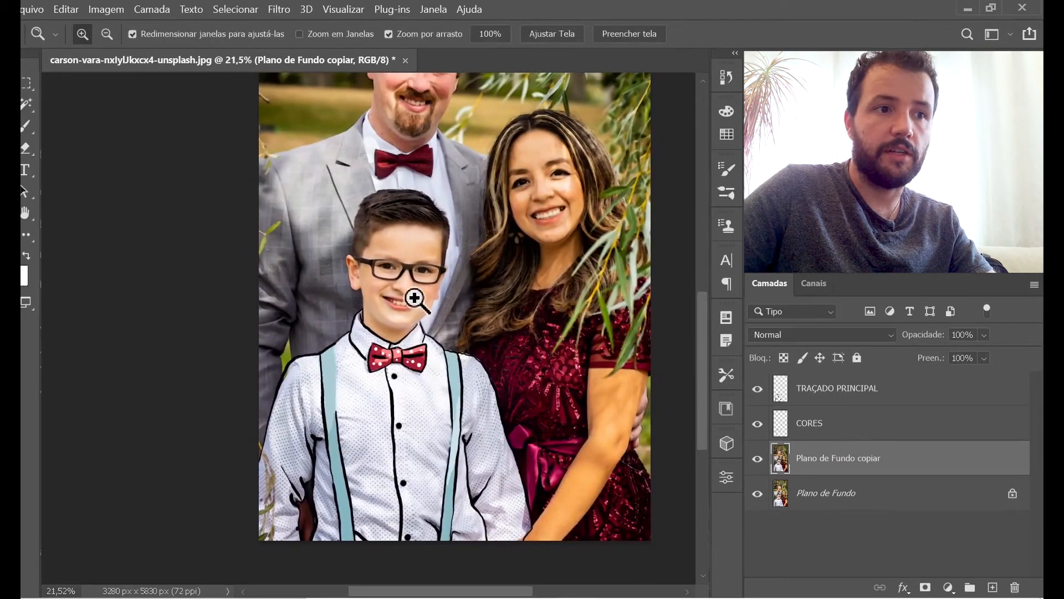
{"action": "left_click", "coordinate": [408, 425], "text": "ctrl"}
{"action": "left_click", "coordinate": [406, 430], "text": "ctrl"}
{"action": "left_click_drag", "start_coordinate": [406, 430], "coordinate": [436, 316]}
{"action": "left_click", "coordinate": [409, 349], "text": "ctrl"}
{"action": "key", "text": "ctrl+minus"}
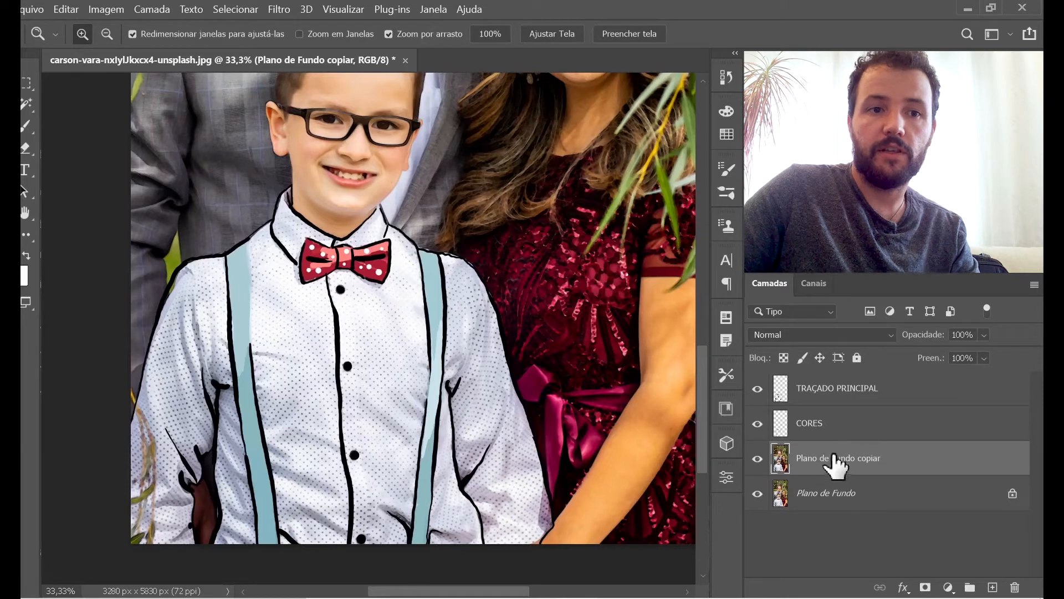
Step: Apply an S-shaped Curves adjustment to the photo copy, mapping shadow input 83 to output 60 and lifting the highlights
{"action": "key", "text": "ctrl+m"}
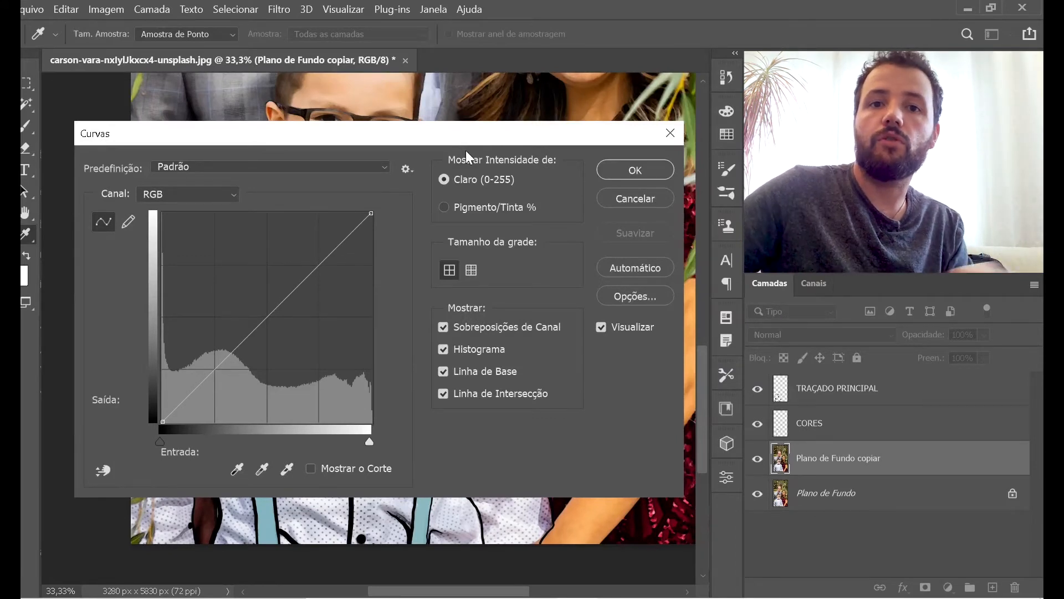
{"action": "left_click_drag", "start_coordinate": [356, 139], "coordinate": [352, 149]}
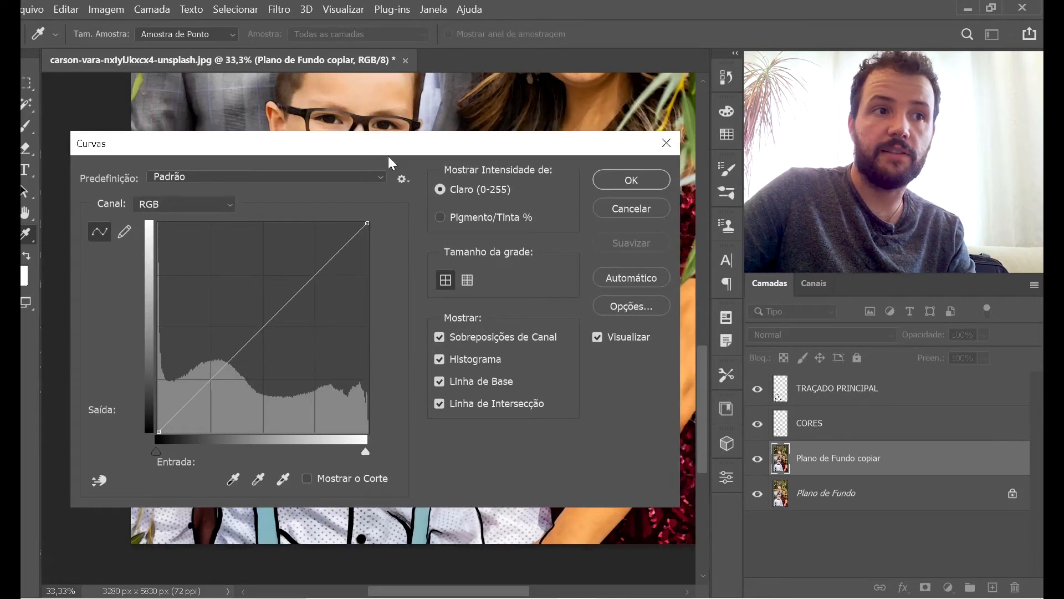
{"action": "left_click_drag", "start_coordinate": [387, 151], "coordinate": [400, 51]}
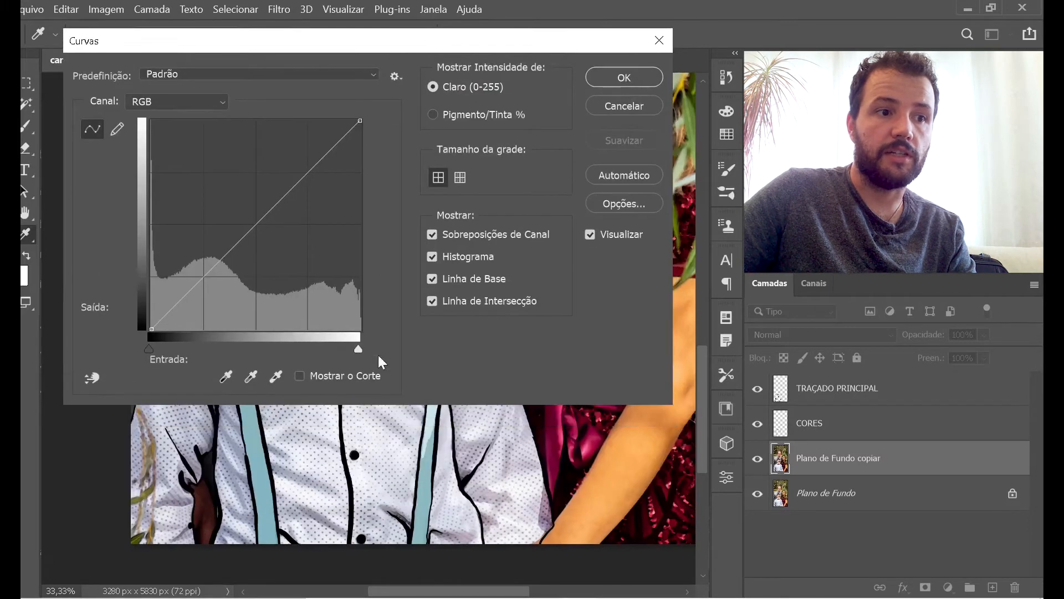
{"action": "left_click_drag", "start_coordinate": [331, 478], "coordinate": [355, 488]}
{"action": "left_click_drag", "start_coordinate": [309, 178], "coordinate": [294, 164]}
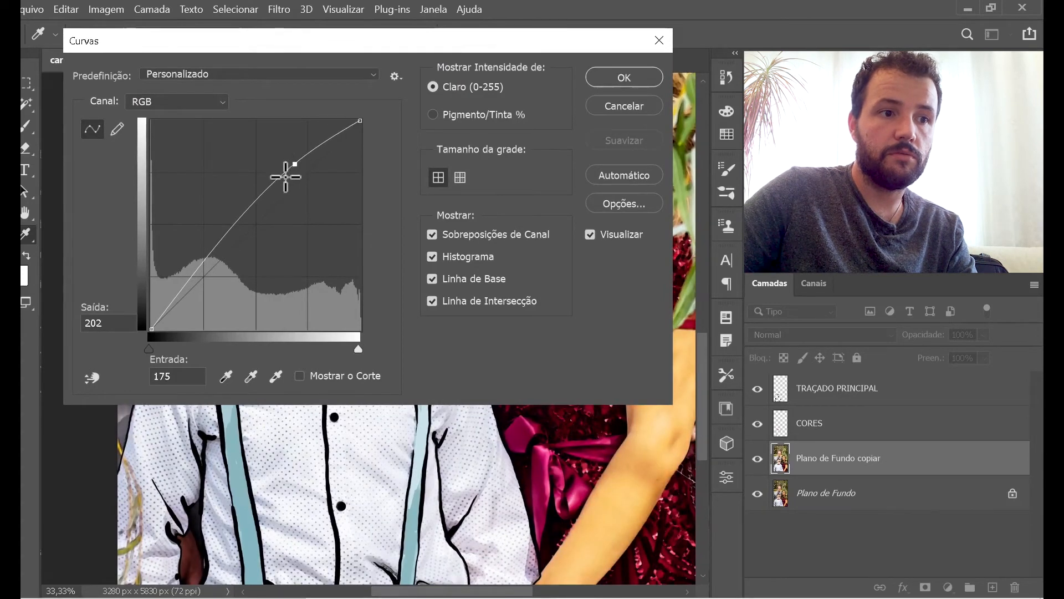
{"action": "left_click_drag", "start_coordinate": [198, 272], "coordinate": [209, 273]}
{"action": "left_click_drag", "start_coordinate": [294, 164], "coordinate": [300, 172]}
{"action": "left_click_drag", "start_coordinate": [212, 278], "coordinate": [235, 281]}
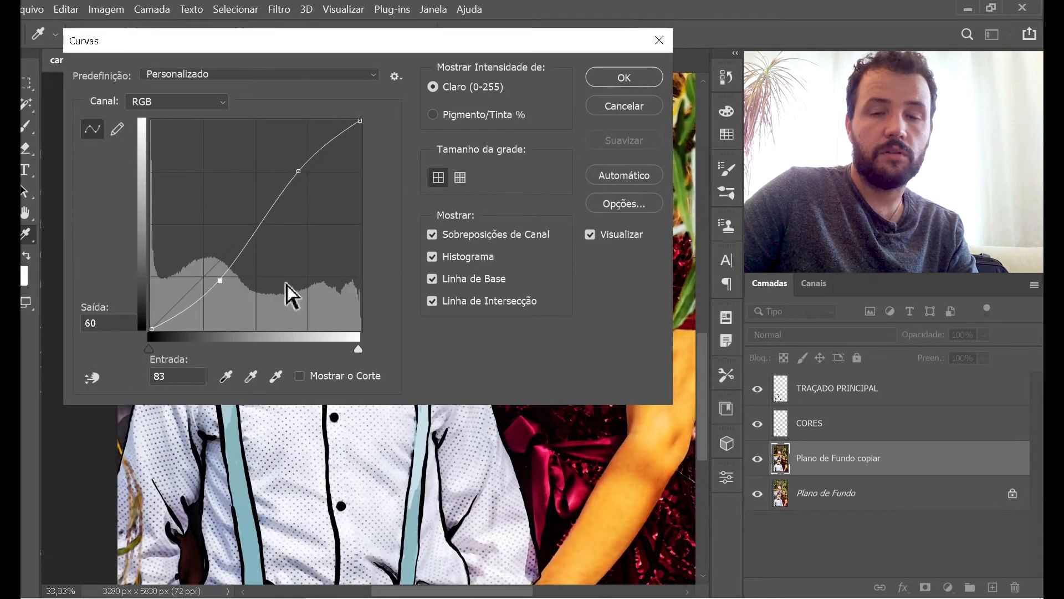
{"action": "left_click", "coordinate": [610, 80]}
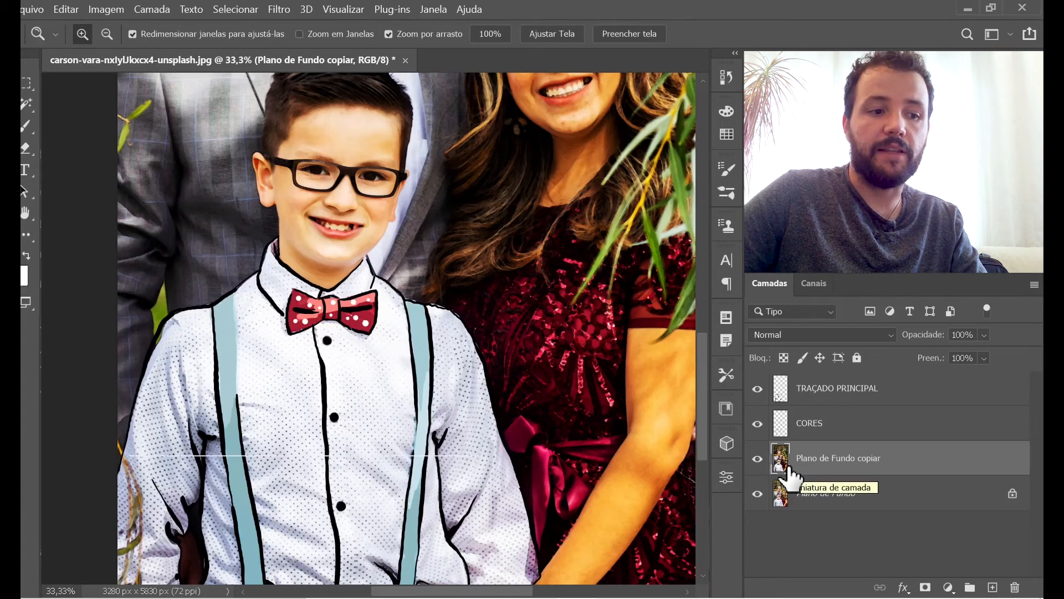
Step: Fade the Curves adjustment on the photo copy to about 68% opacity in Normal mode
{"action": "key", "text": "ctrl+shift+f"}
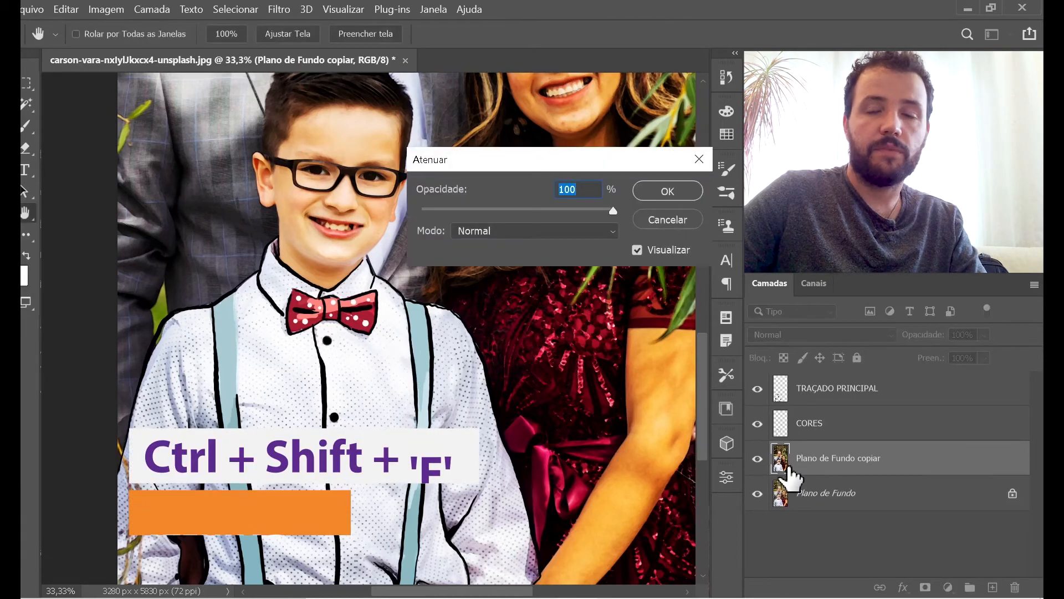
{"action": "left_click_drag", "start_coordinate": [546, 162], "coordinate": [387, 250]}
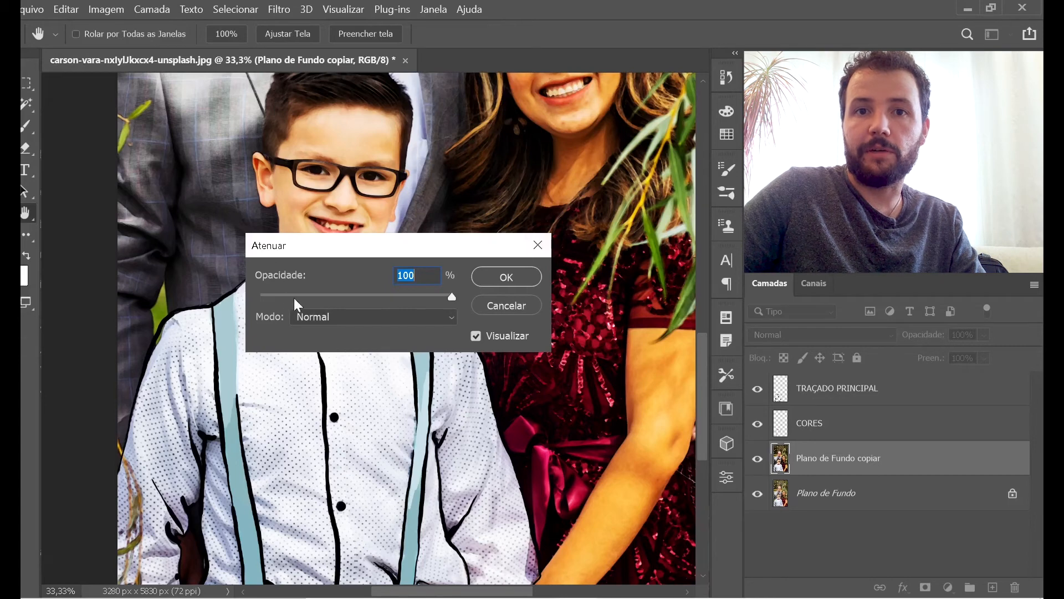
{"action": "left_click_drag", "start_coordinate": [374, 251], "coordinate": [481, 288]}
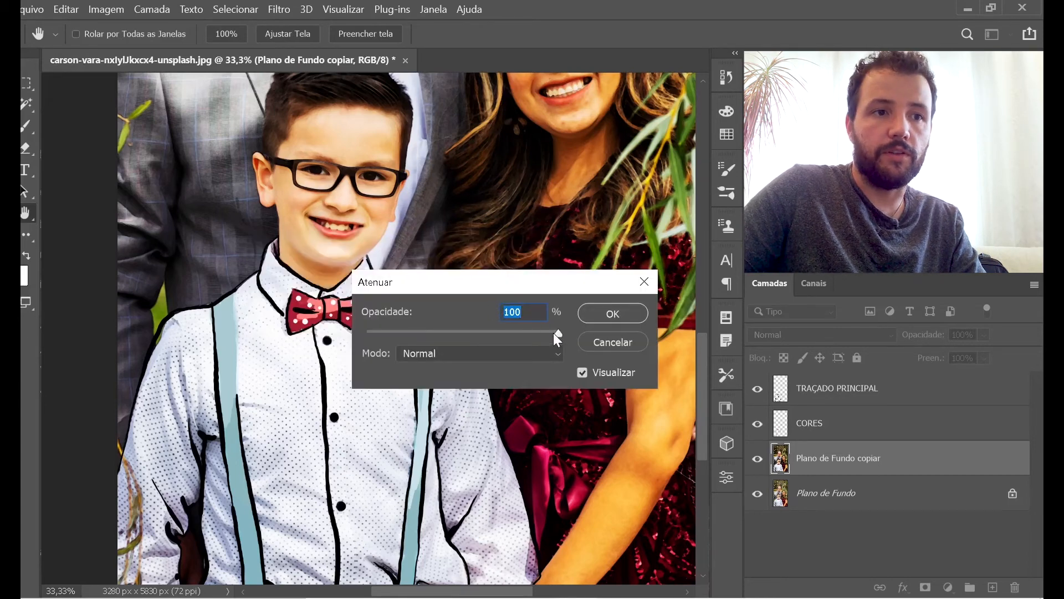
{"action": "left_click_drag", "start_coordinate": [556, 334], "coordinate": [547, 335]}
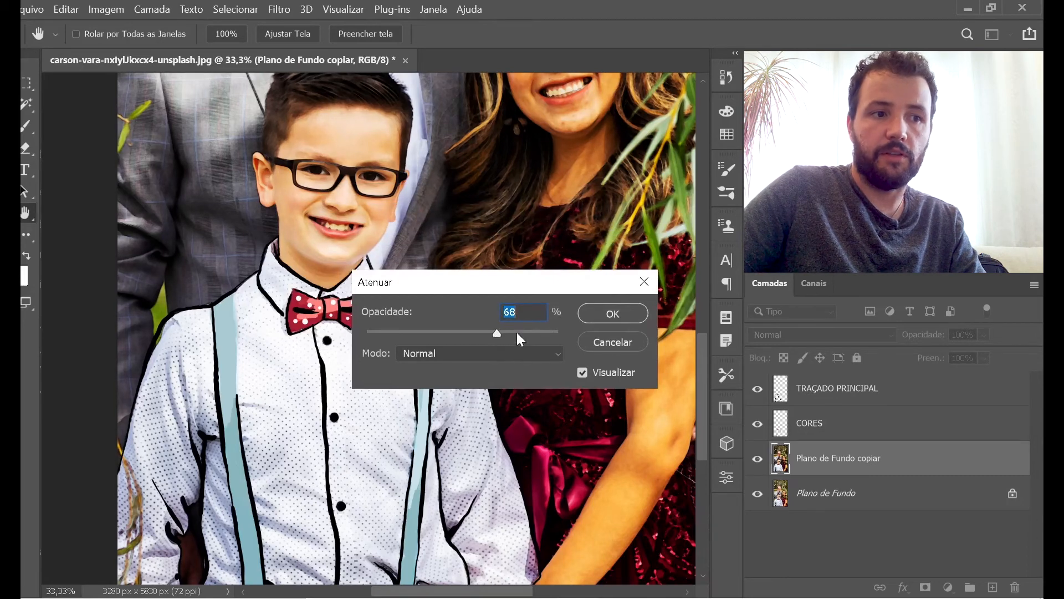
{"action": "left_click", "coordinate": [605, 316]}
Step: Add a layer mask to the Plano de Fundo copiar layer and invert it to black
{"action": "key", "text": "z"}
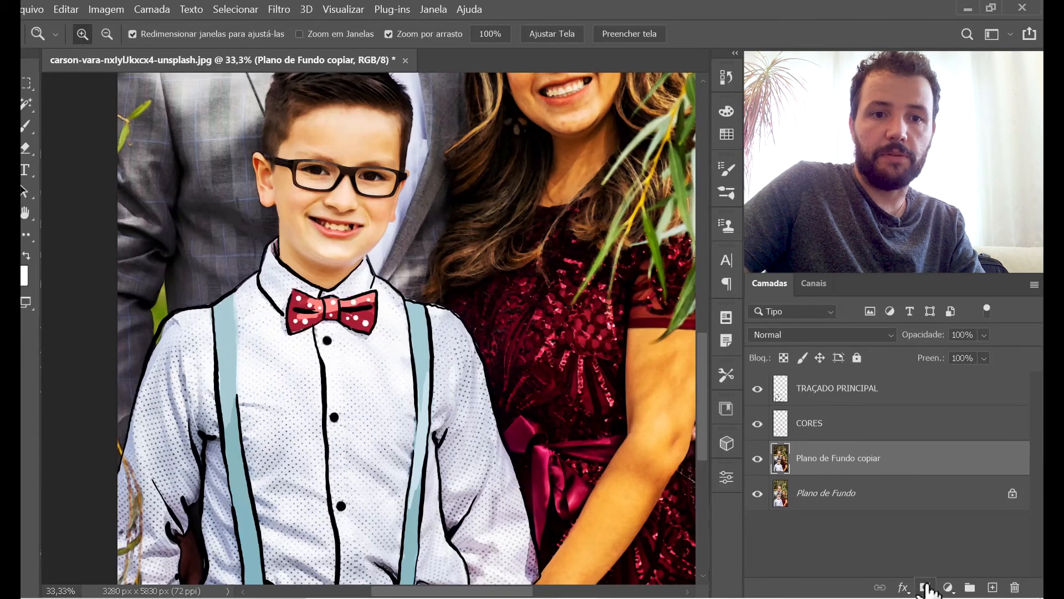
{"action": "left_click", "coordinate": [925, 587]}
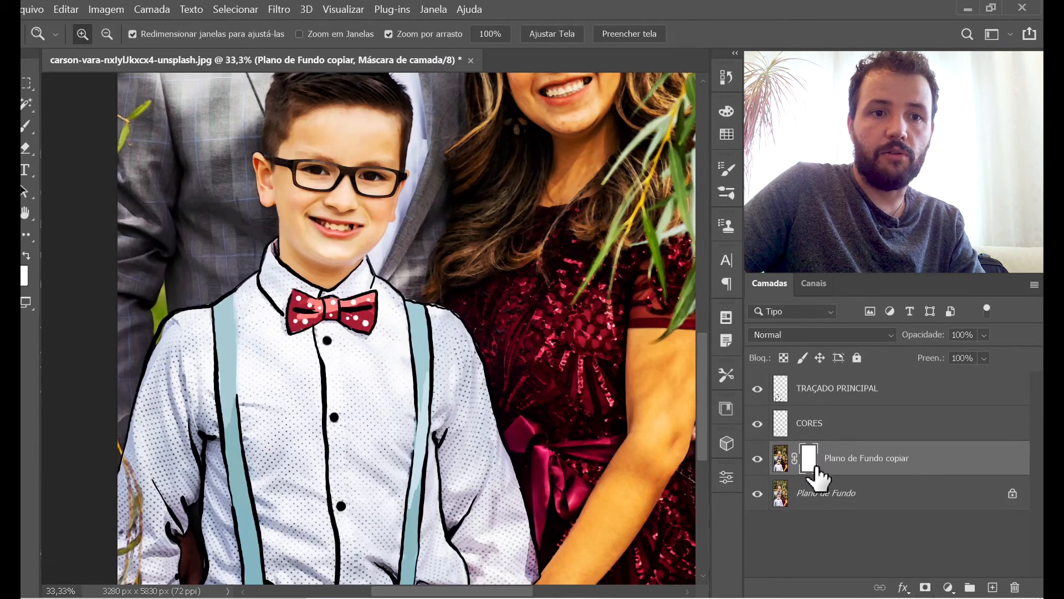
{"action": "key", "text": "ctrl+i"}
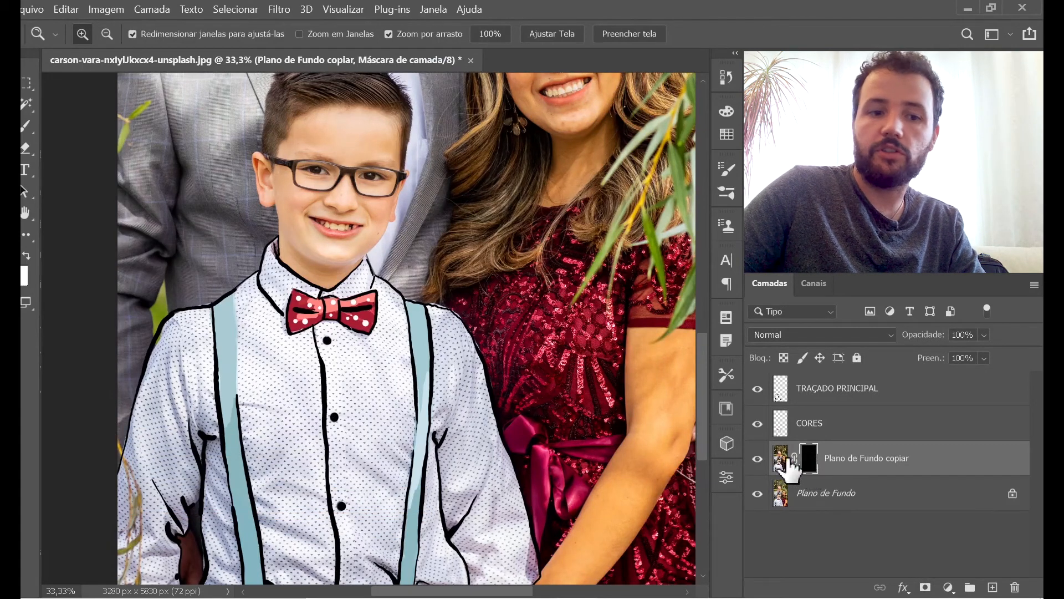
Step: Paint the mask in white over the boy's shirt with a large brush to reveal the filtered copy there
{"action": "key", "text": "b"}
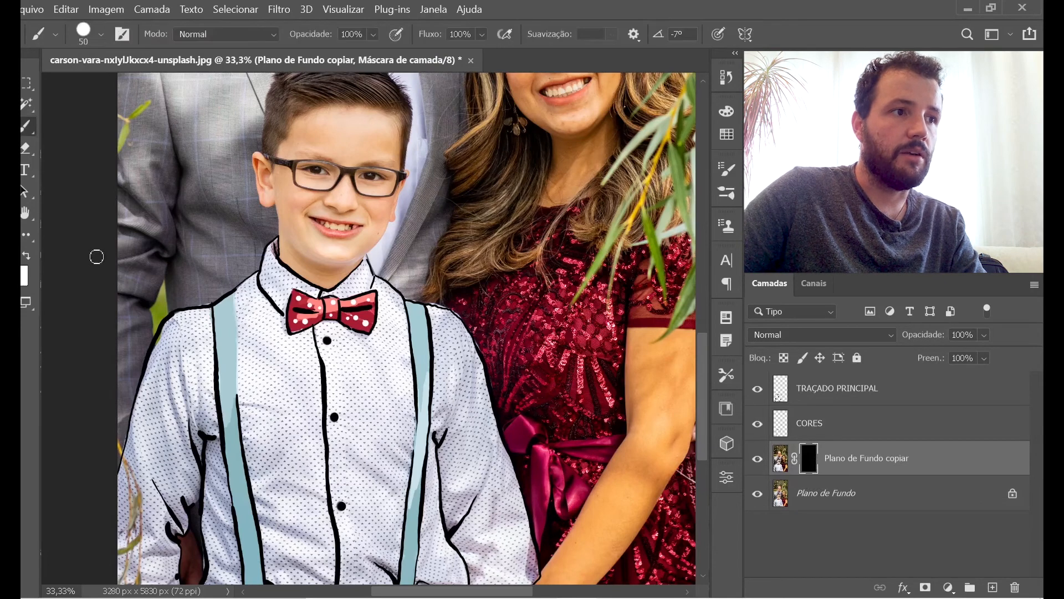
{"action": "key", "text": "x"}
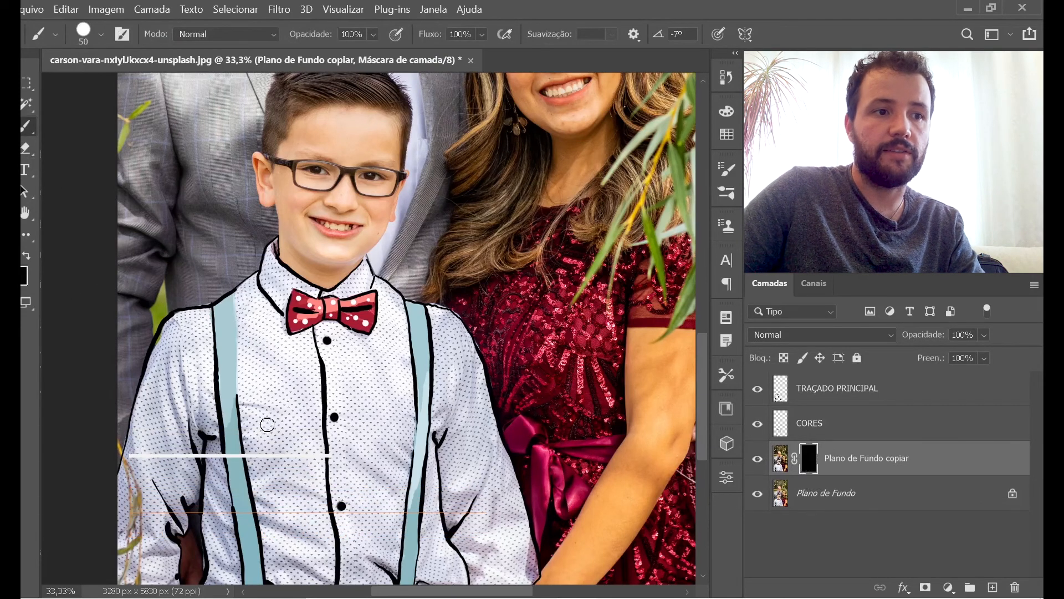
{"action": "left_click_drag", "start_coordinate": [283, 413], "coordinate": [289, 417]}
{"action": "left_click_drag", "start_coordinate": [379, 408], "coordinate": [373, 409]}
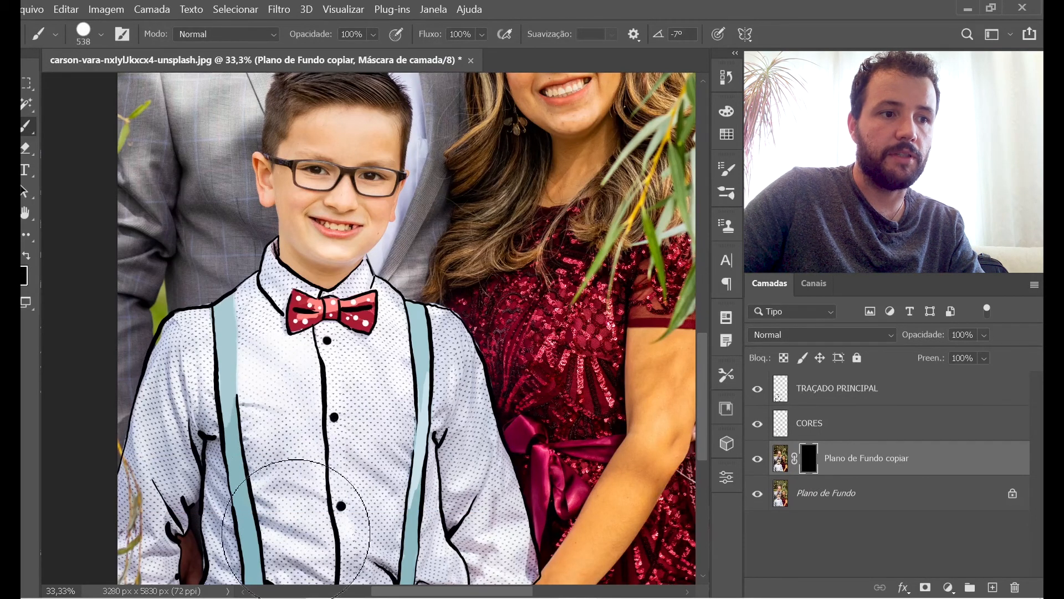
{"action": "mouse_move", "coordinate": [259, 538]}
{"action": "left_mouse_down"}
{"action": "mouse_move", "coordinate": [237, 484]}
{"action": "mouse_move", "coordinate": [256, 509]}
{"action": "mouse_move", "coordinate": [343, 482]}
{"action": "mouse_move", "coordinate": [390, 562]}
{"action": "mouse_move", "coordinate": [414, 565]}
{"action": "mouse_move", "coordinate": [373, 453]}
{"action": "mouse_move", "coordinate": [348, 427]}
{"action": "mouse_move", "coordinate": [348, 321]}
{"action": "mouse_move", "coordinate": [332, 314]}
{"action": "mouse_move", "coordinate": [300, 337]}
{"action": "mouse_move", "coordinate": [287, 332]}
{"action": "mouse_move", "coordinate": [268, 360]}
{"action": "mouse_move", "coordinate": [320, 388]}
{"action": "mouse_move", "coordinate": [389, 365]}
{"action": "mouse_move", "coordinate": [433, 381]}
{"action": "mouse_move", "coordinate": [489, 570]}
{"action": "mouse_move", "coordinate": [242, 426]}
{"action": "mouse_move", "coordinate": [183, 436]}
{"action": "left_mouse_up"}
{"action": "right_click", "coordinate": [182, 434], "text": "alt"}
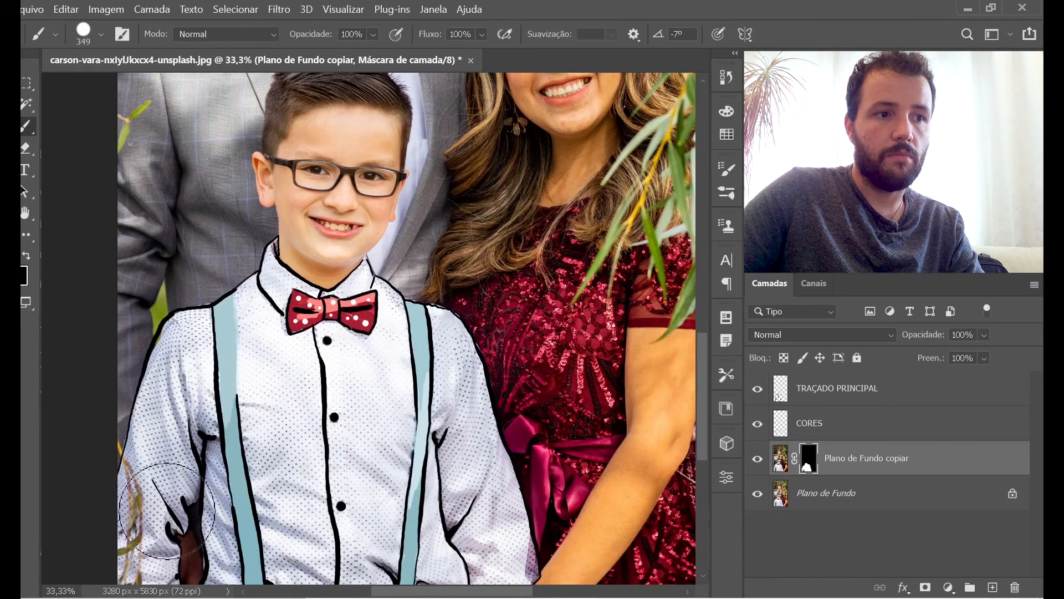
Step: Paint the mask in white over the boy's glasses frames with an 80 px brush to reveal the filtered copy
{"action": "left_click_drag", "start_coordinate": [334, 313], "coordinate": [347, 441]}
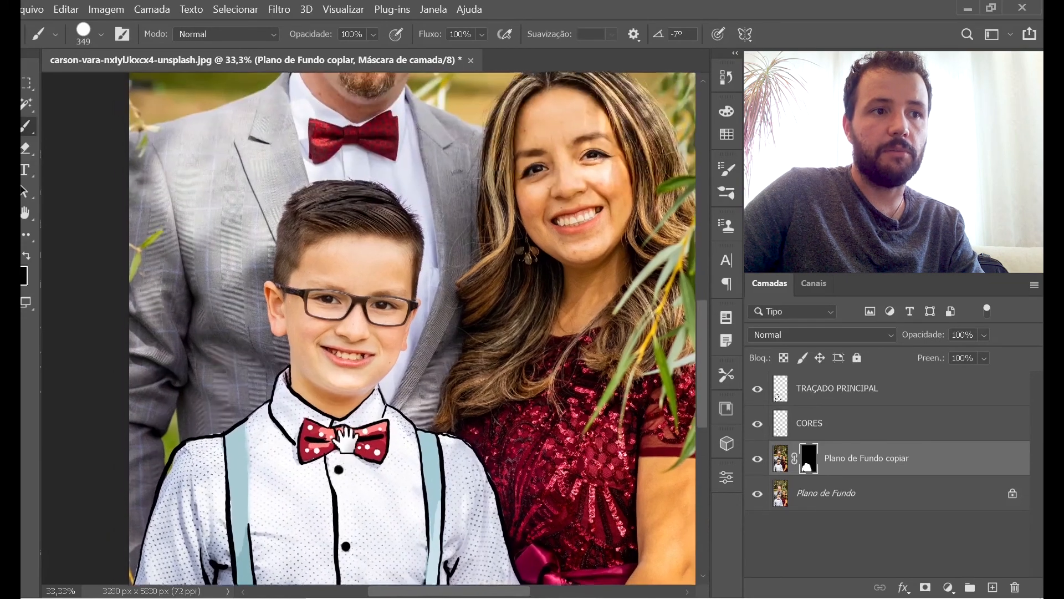
{"action": "left_click_drag", "start_coordinate": [344, 274], "coordinate": [402, 274]}
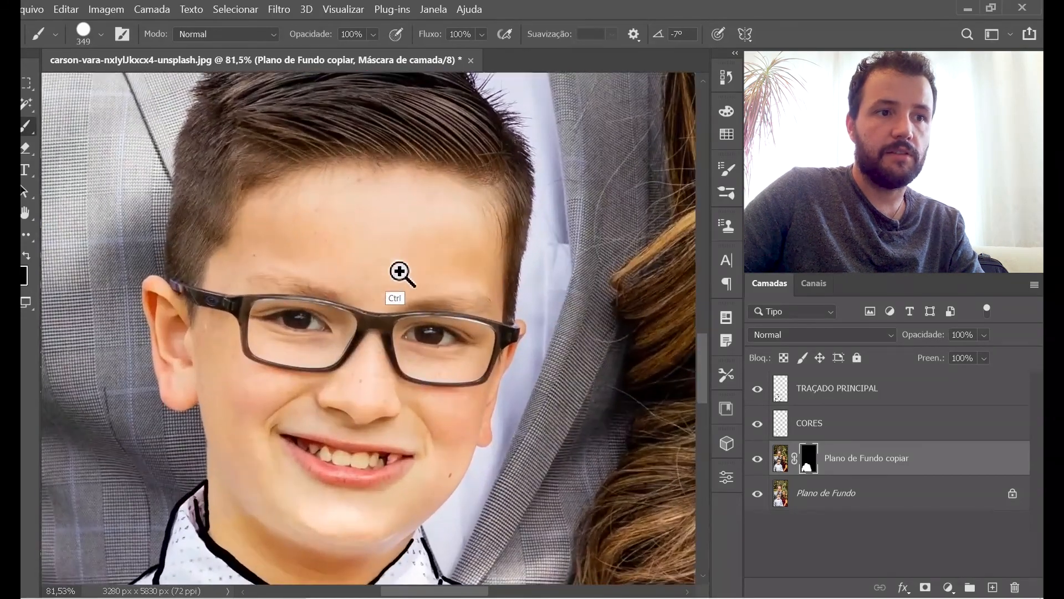
{"action": "left_click_drag", "start_coordinate": [363, 400], "coordinate": [368, 339]}
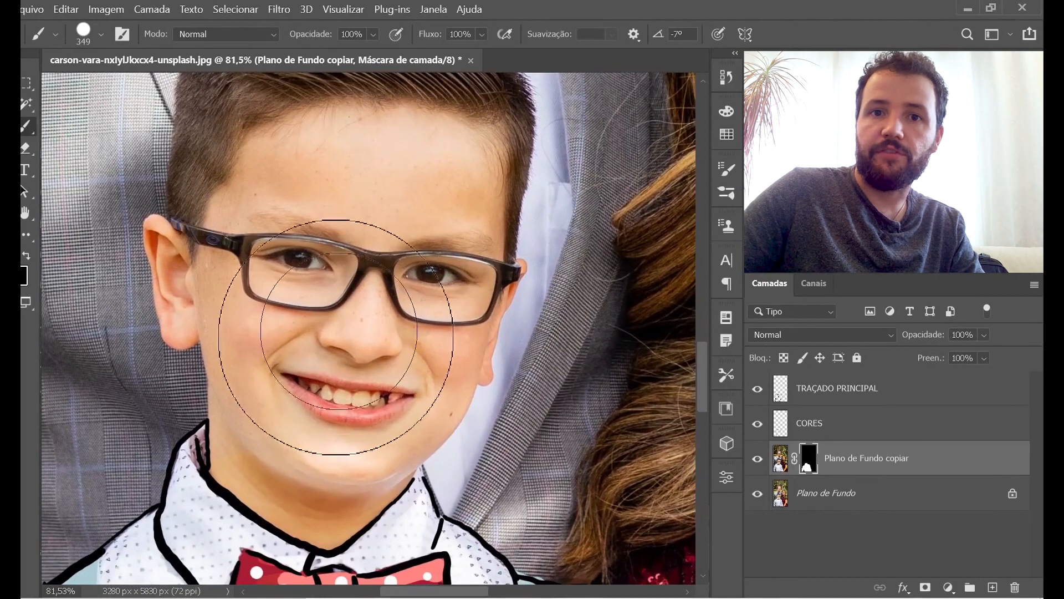
{"action": "key", "text": "bracketleft"}
{"action": "key", "text": "bracketleft"}
{"action": "key", "text": "bracketleft"}
{"action": "key", "text": "bracketleft"}
{"action": "key", "text": "bracketleft"}
{"action": "key", "text": "bracketleft"}
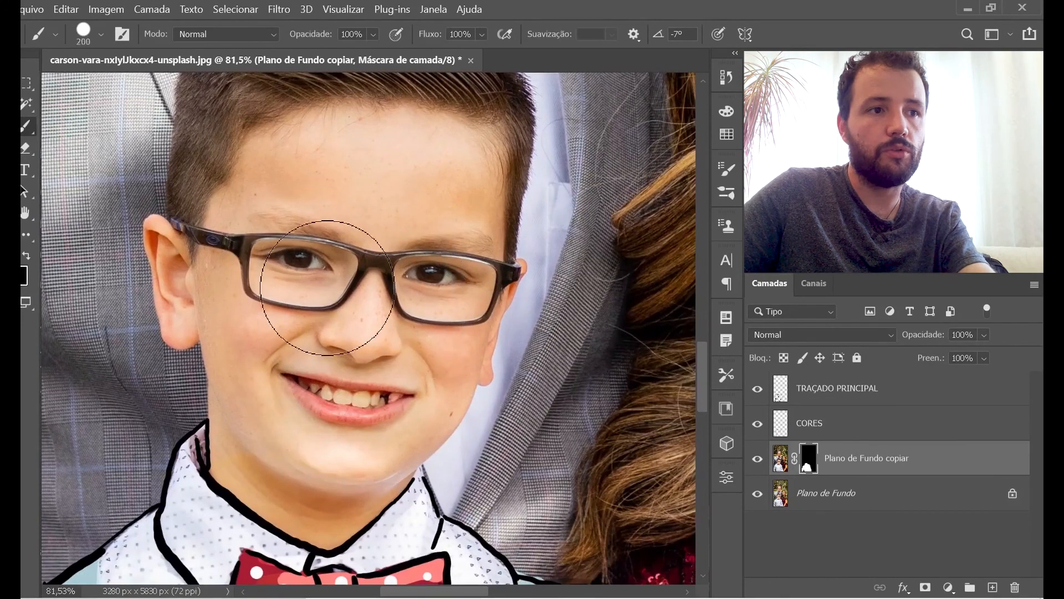
{"action": "key", "text": "bracketleft"}
{"action": "key", "text": "bracketleft"}
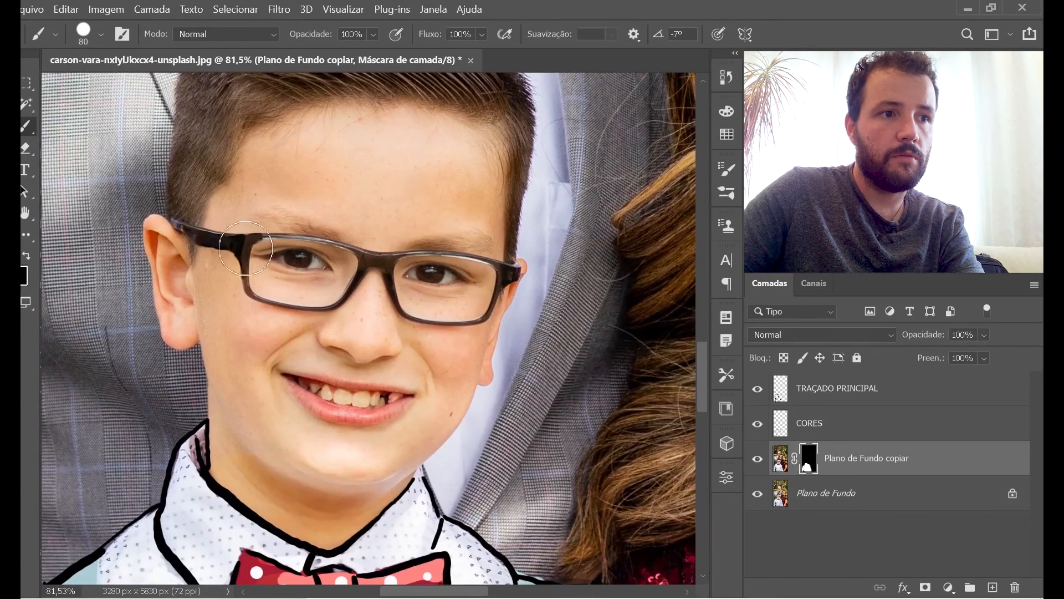
{"action": "mouse_move", "coordinate": [246, 249]}
{"action": "left_mouse_down"}
{"action": "mouse_move", "coordinate": [261, 292]}
{"action": "mouse_move", "coordinate": [352, 252]}
{"action": "mouse_move", "coordinate": [241, 249]}
{"action": "mouse_move", "coordinate": [374, 257]}
{"action": "mouse_move", "coordinate": [407, 311]}
{"action": "mouse_move", "coordinate": [477, 258]}
{"action": "left_mouse_up"}
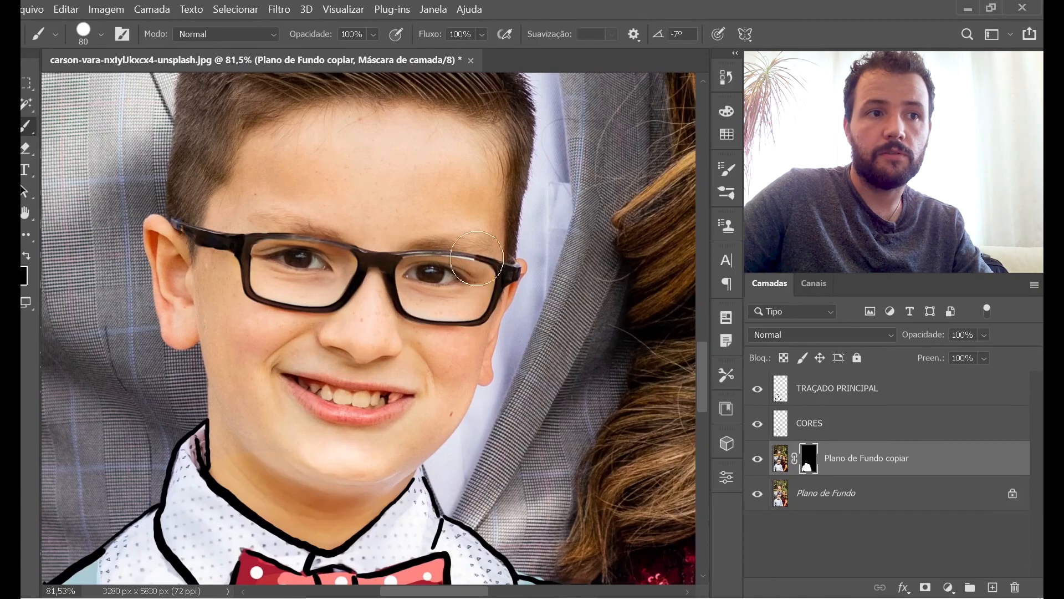
{"action": "scroll", "coordinate": [440, 321], "scroll_direction": "down", "scroll_amount": 4, "text": "alt"}
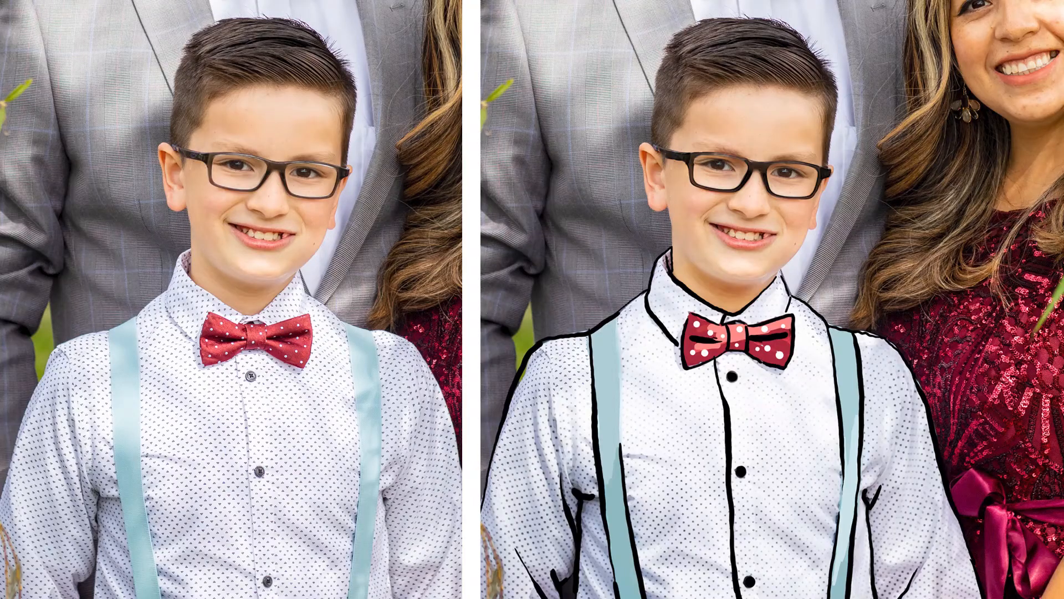